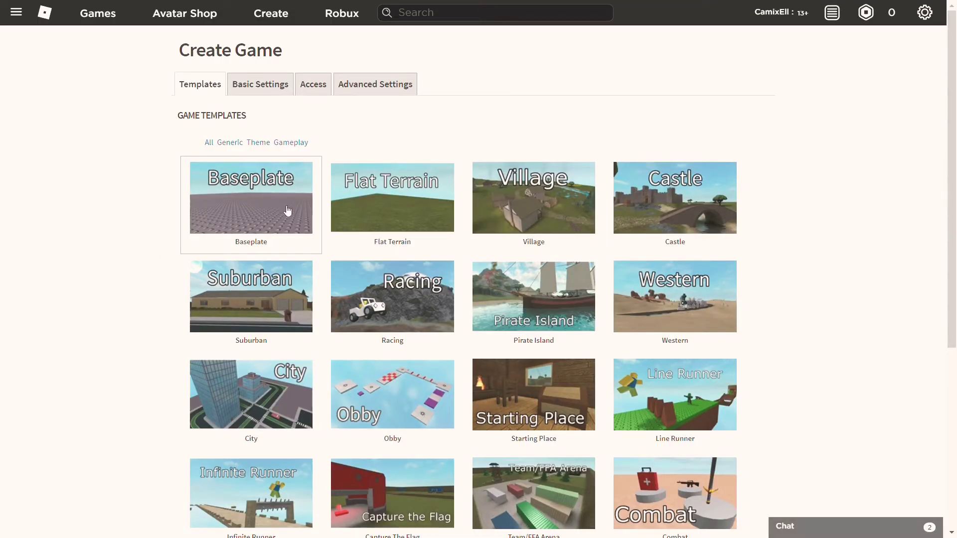
- Create a game from the Baseplate template and launch its new place in Roblox Studio
drag(950, 187, 949, 352)
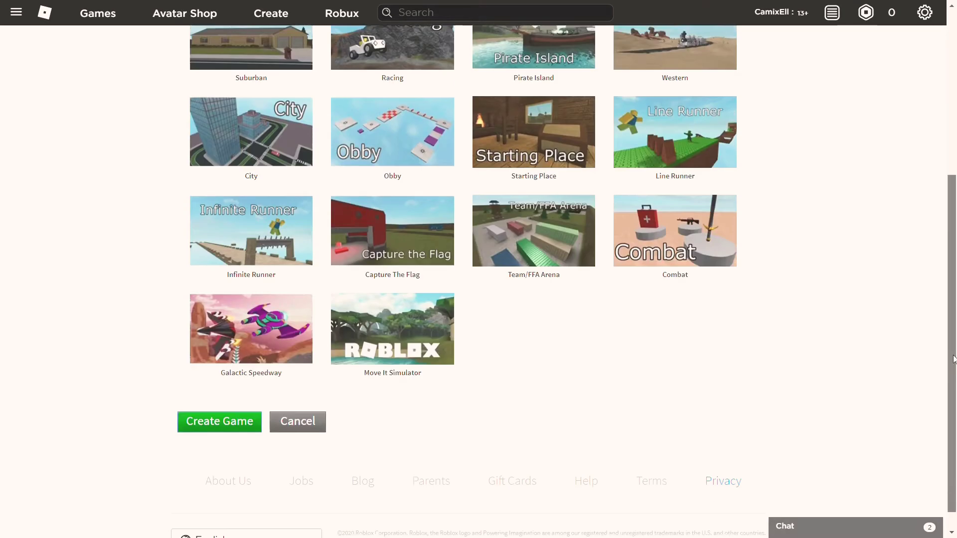
click(224, 428)
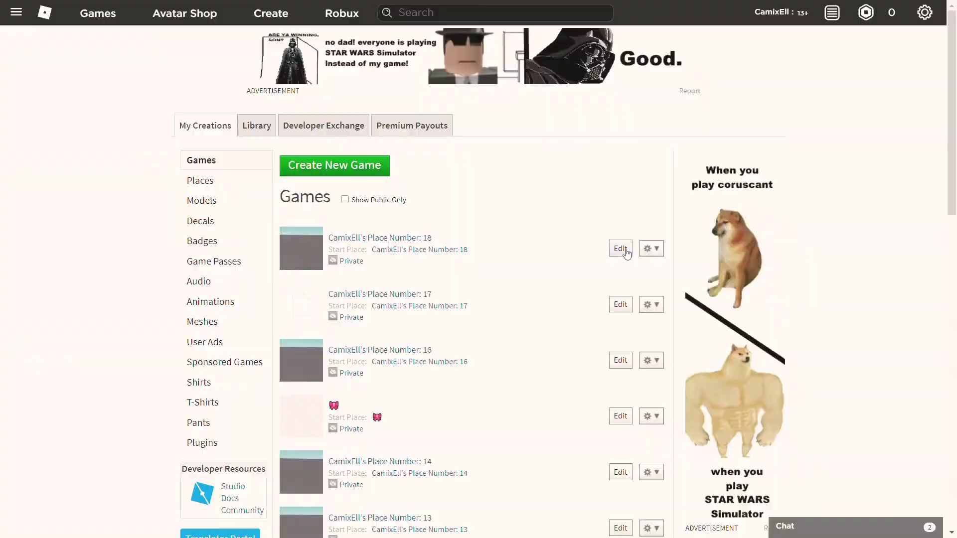
click(621, 248)
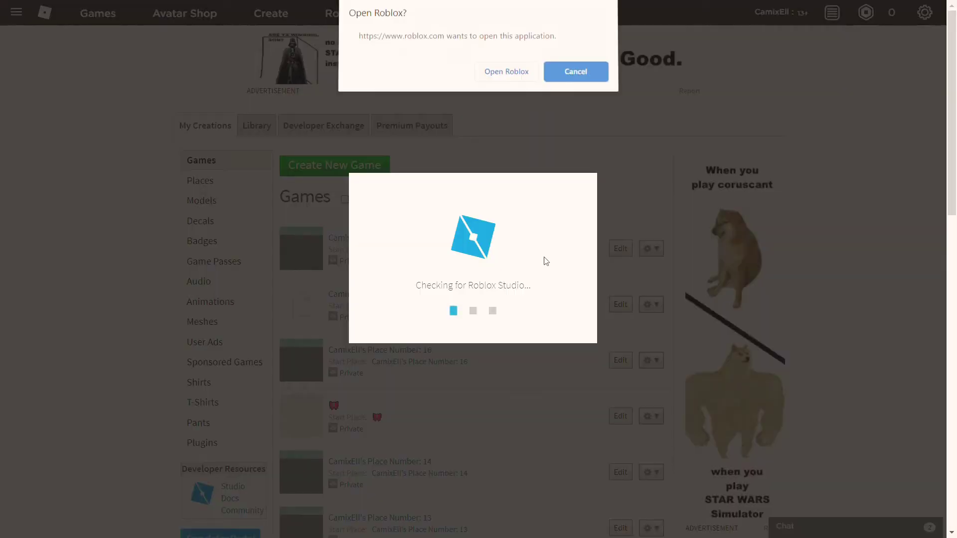
click(506, 74)
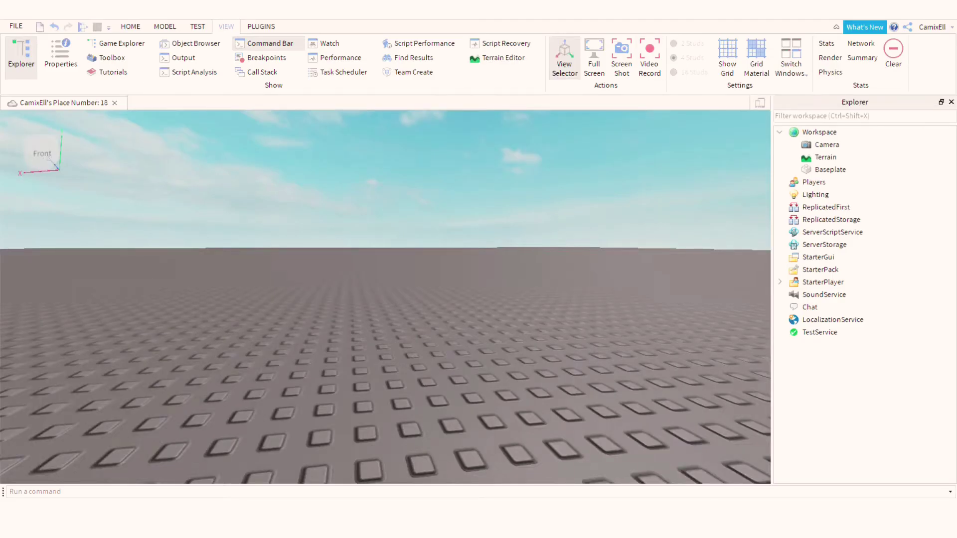
- Use the Load Character plugin to spawn the player's avatar as an R6 character
click(161, 28)
click(264, 26)
click(309, 56)
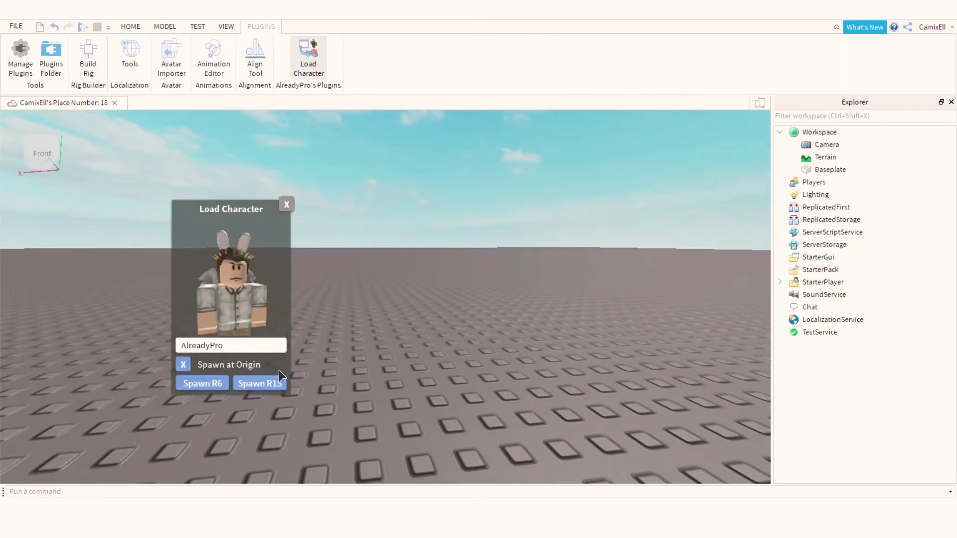
key(BackSpace)
key(ctrl+a)
text(ad)
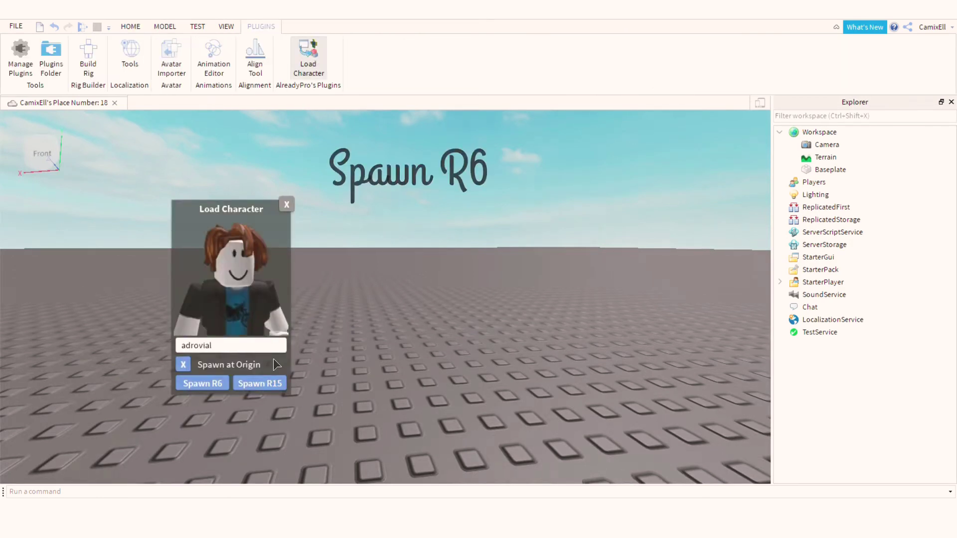
text(onis)
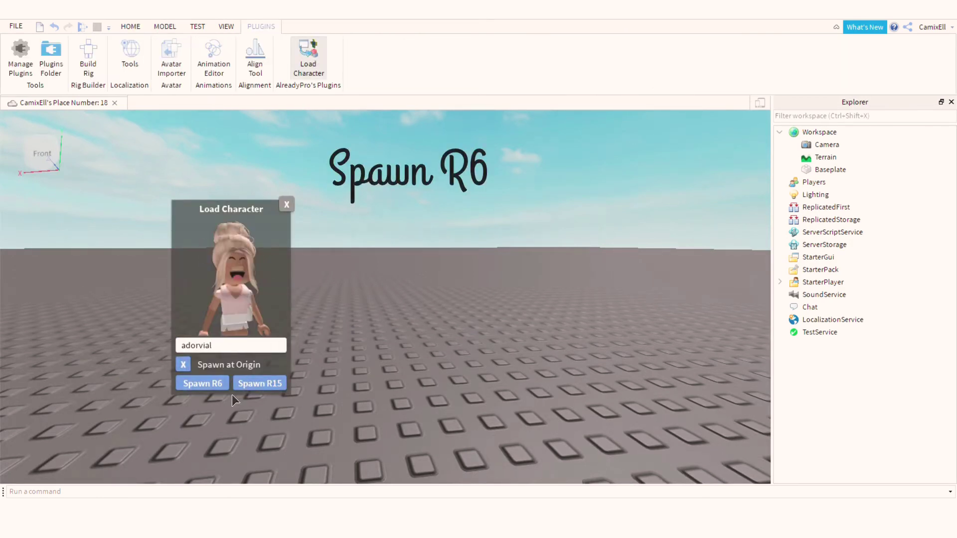
click(286, 205)
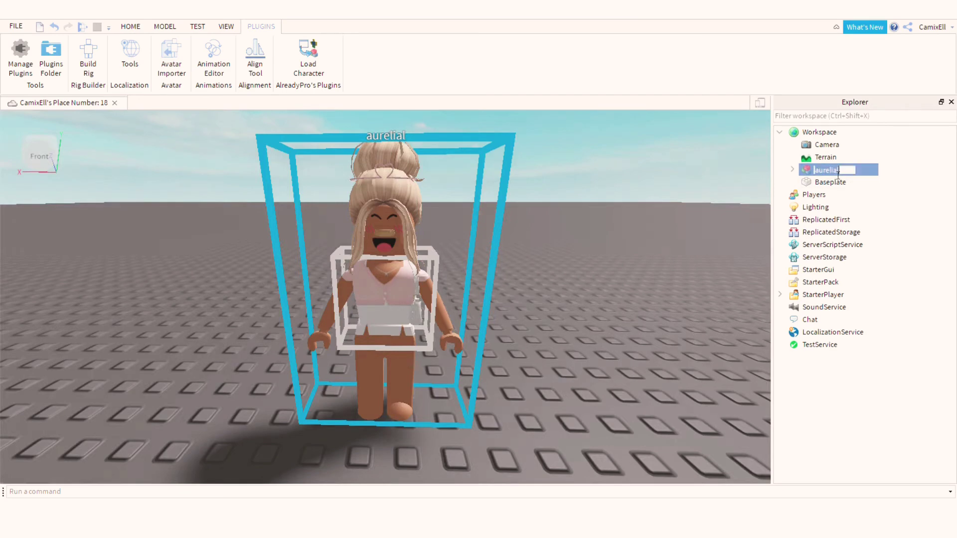
click(541, 421)
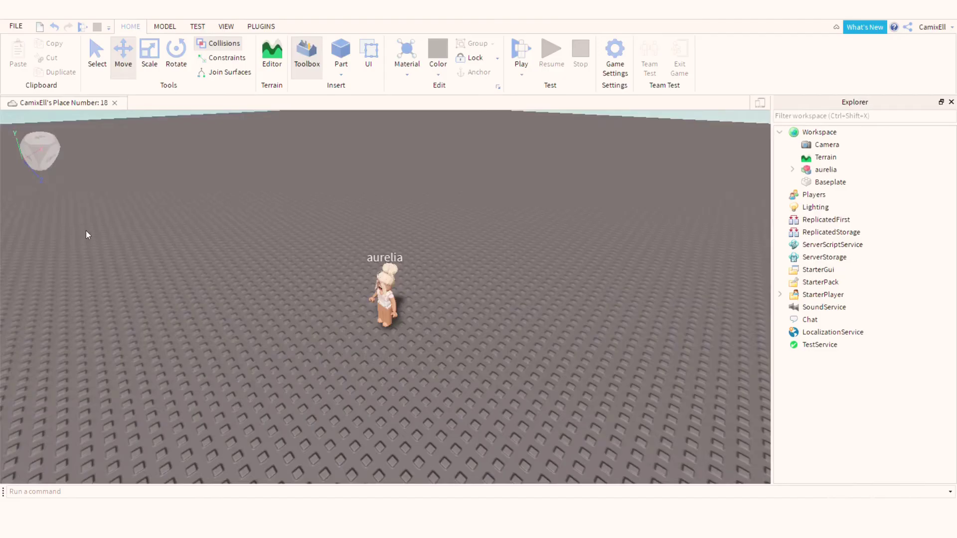
- Drag the avatar to the left side of the flower shop
key(ctrl+1)
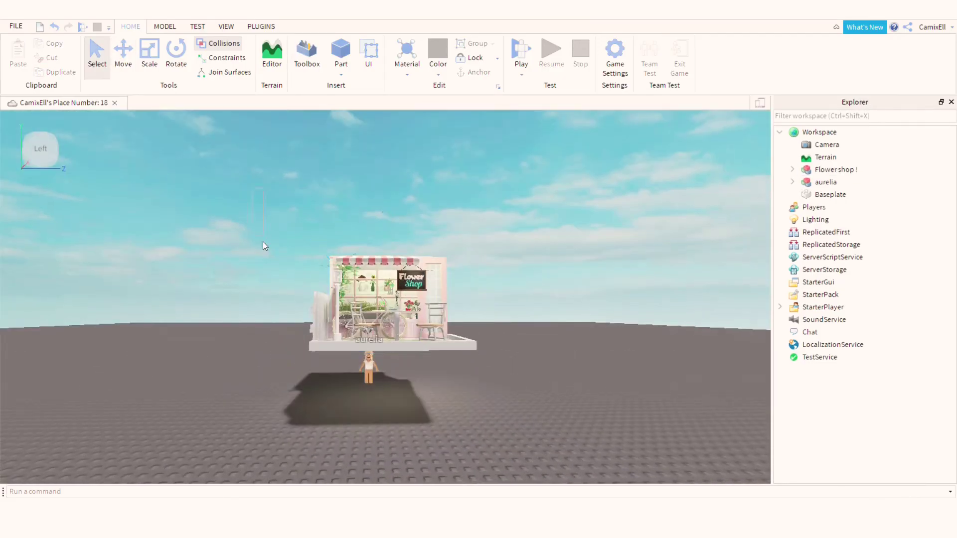
right_drag(263, 244, 410, 355)
scroll(492, 353, up, 5)
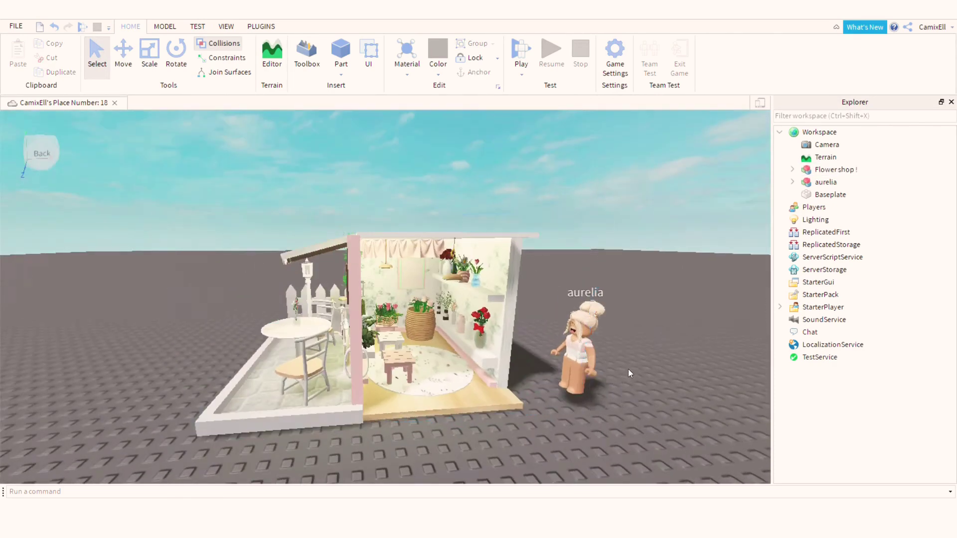
click(628, 369)
drag(627, 369, 299, 359)
click(342, 431)
right_drag(342, 431, 406, 462)
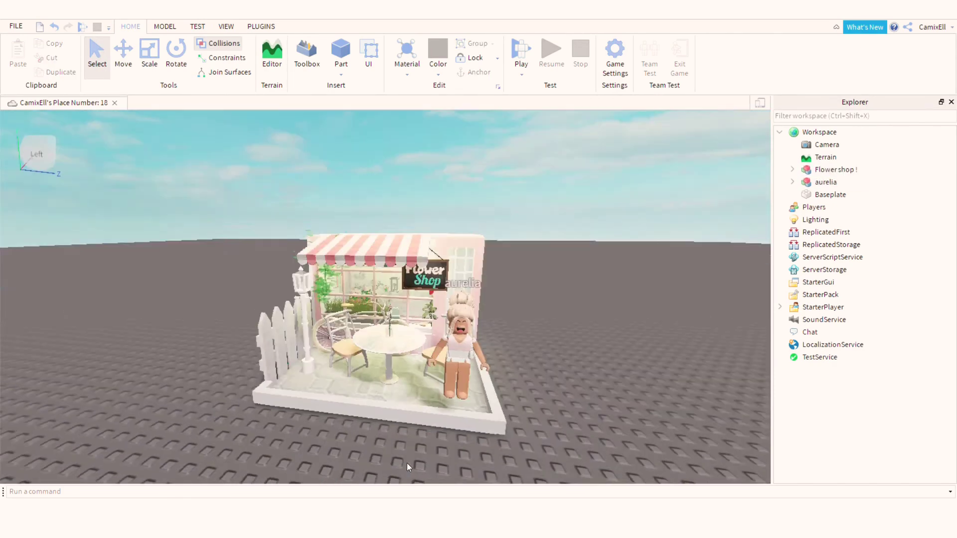
drag(429, 349, 339, 359)
- Expand the Flower shop in Explorer and select the chair model
click(792, 170)
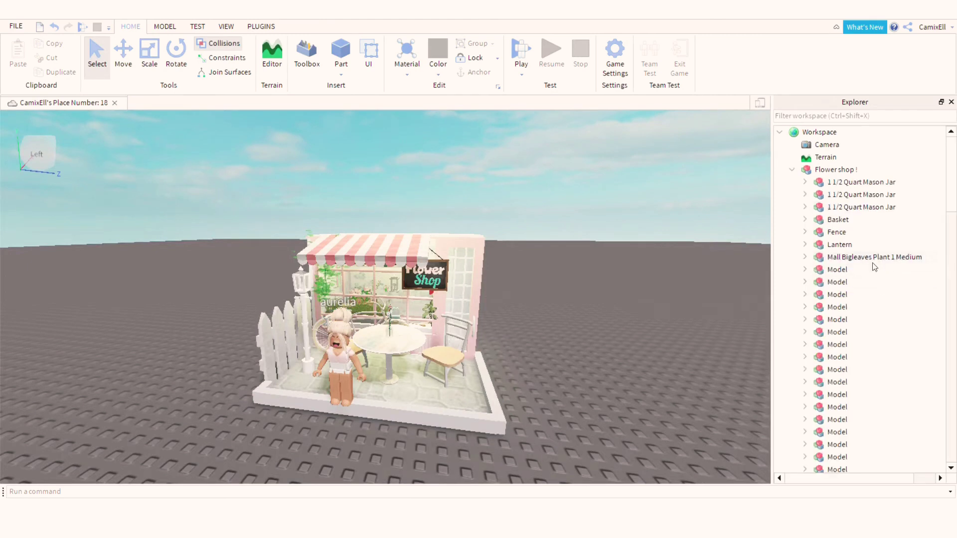
click(868, 305)
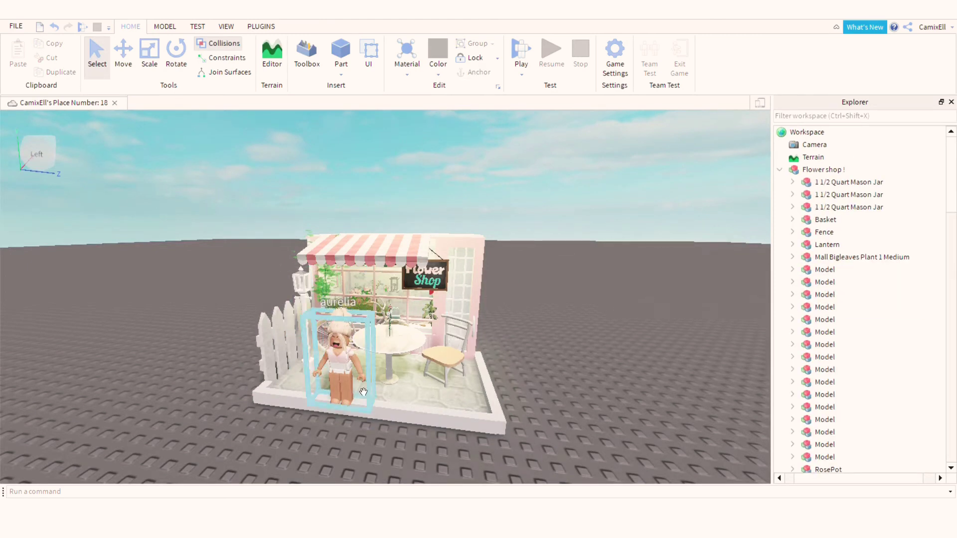
click(462, 399)
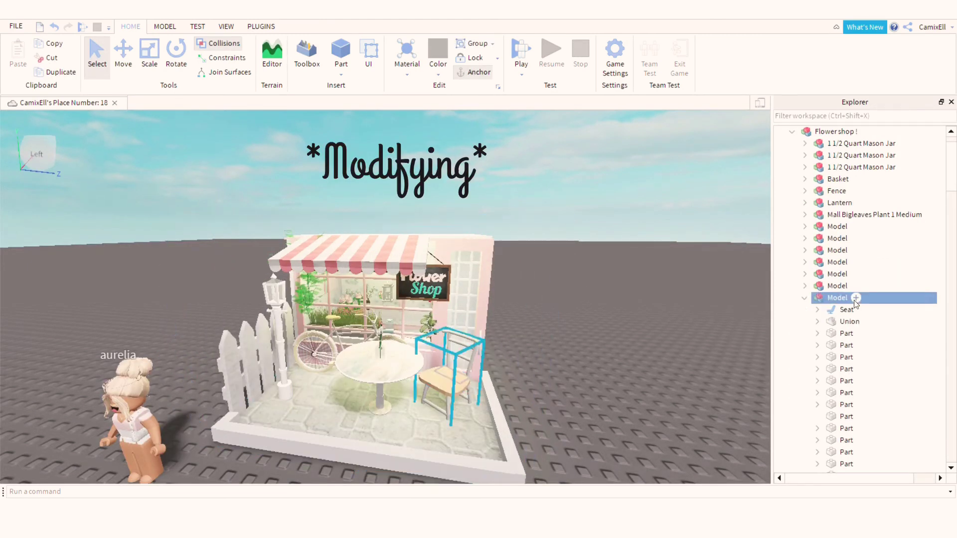
- Delete the chair, RosePot and Round Table from the flower shop
click(902, 299)
key(Delete)
drag(593, 343, 537, 406)
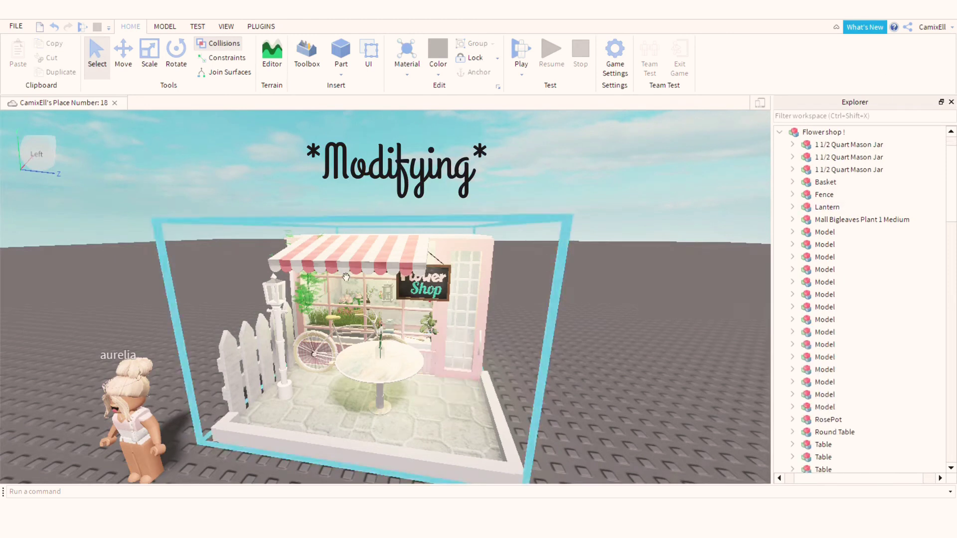
click(826, 421)
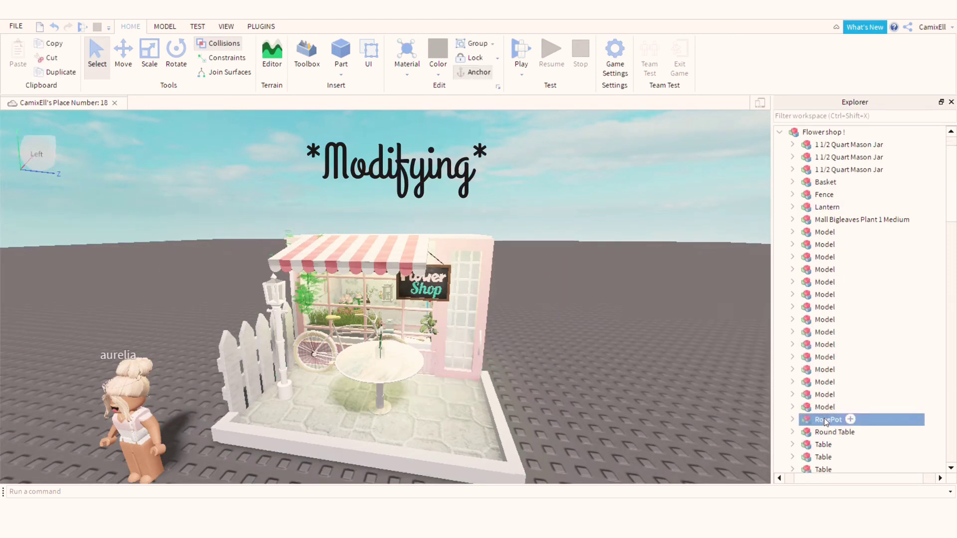
key(Delete)
click(822, 421)
key(Delete)
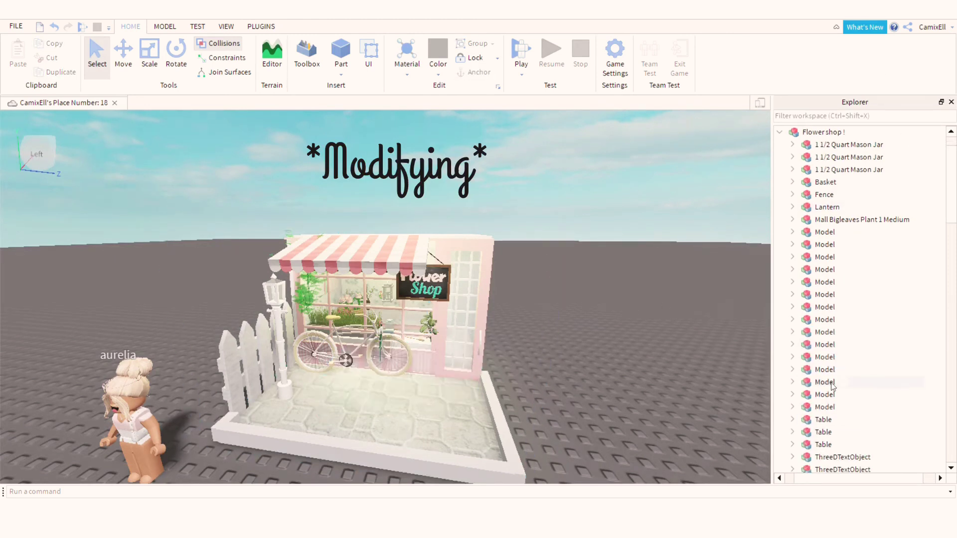
- Delete the bottle on the bike and drag the avatar in front of the shop
click(825, 321)
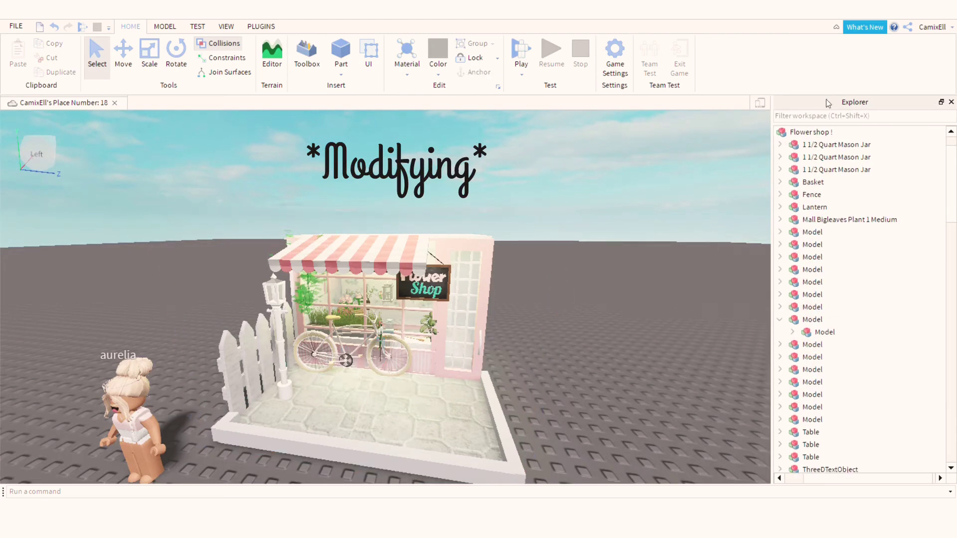
click(876, 330)
key(Delete)
mouse_move(131, 419)
mouse_down()
mouse_move(254, 461)
mouse_move(386, 416)
mouse_up()
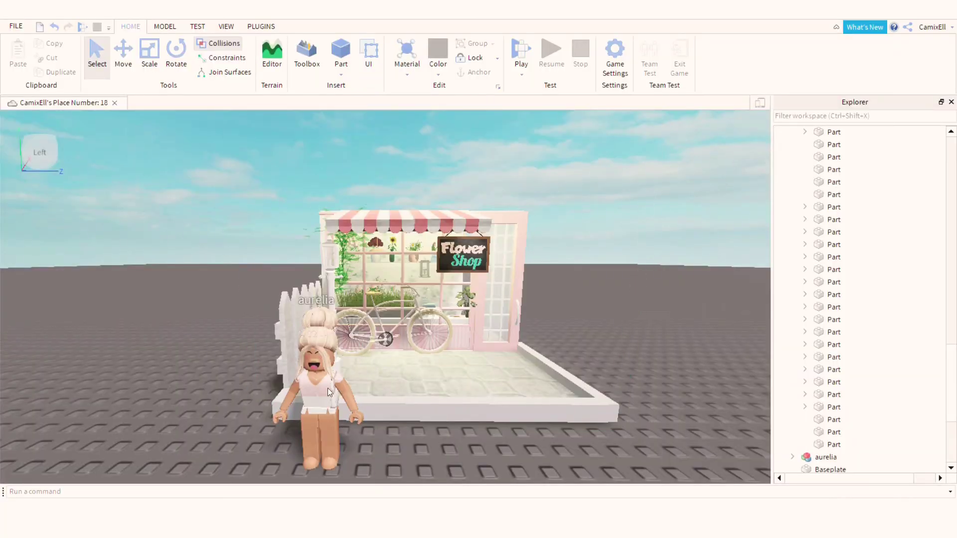
- Focus and orbit around the avatar on the shop roof, inspecting its parts
click(327, 392)
key(f)
mouse_move(696, 259)
right_down()
mouse_move(714, 273)
mouse_move(578, 277)
right_up()
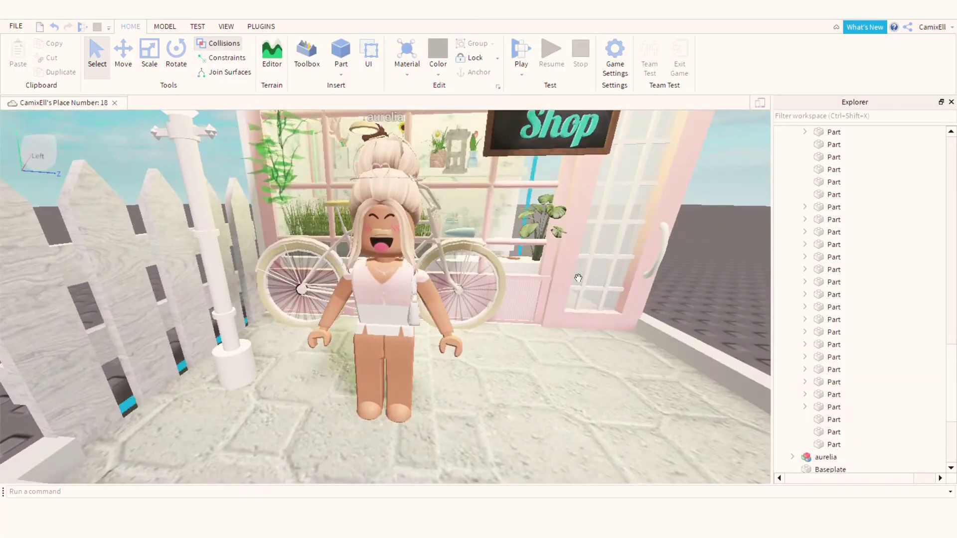
click(384, 309)
key(ctrl+2)
mouse_move(384, 309)
right_down()
mouse_move(304, 340)
mouse_move(629, 265)
right_up()
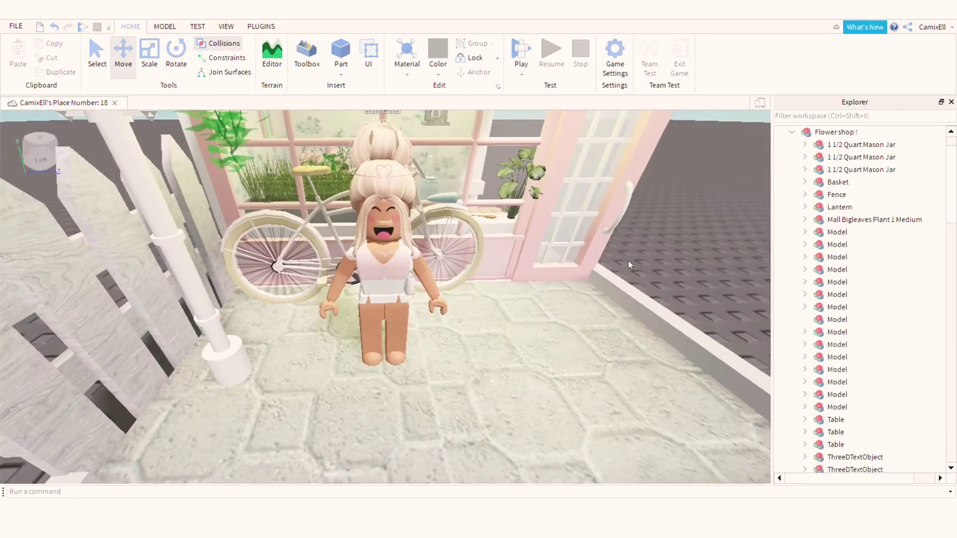
click(149, 54)
right_drag(246, 129, 399, 199)
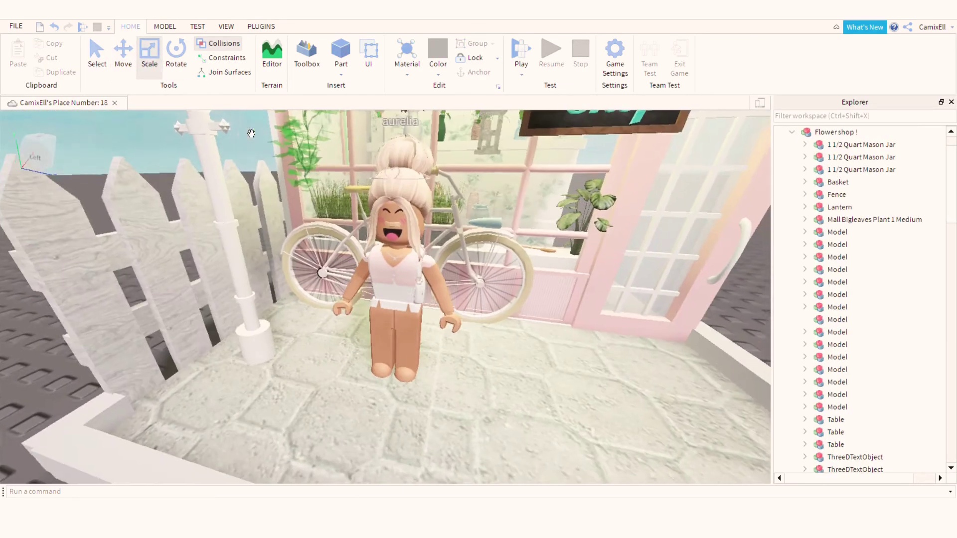
click(418, 271)
click(425, 226)
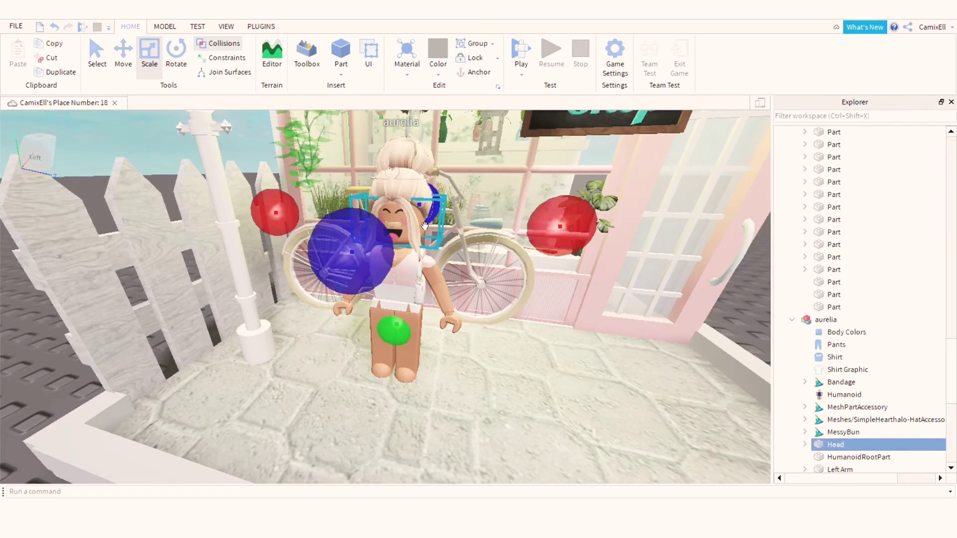
click(391, 272)
scroll(390, 259, down, 5)
scroll(390, 253, up, 3)
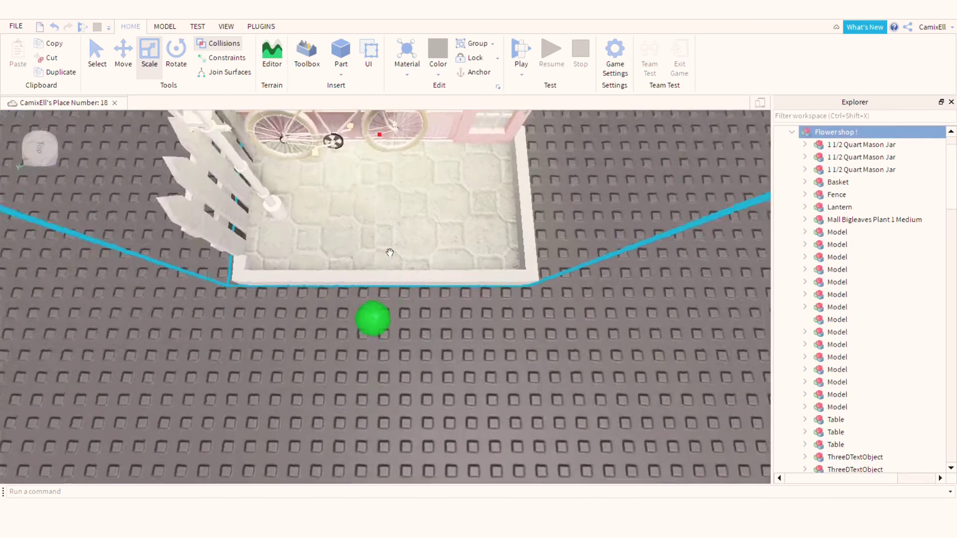
scroll(390, 253, down, 5)
right_drag(390, 253, 349, 209)
- Drag the avatar off the roof down onto the ground
click(342, 205)
key(f)
scroll(391, 221, down, 2)
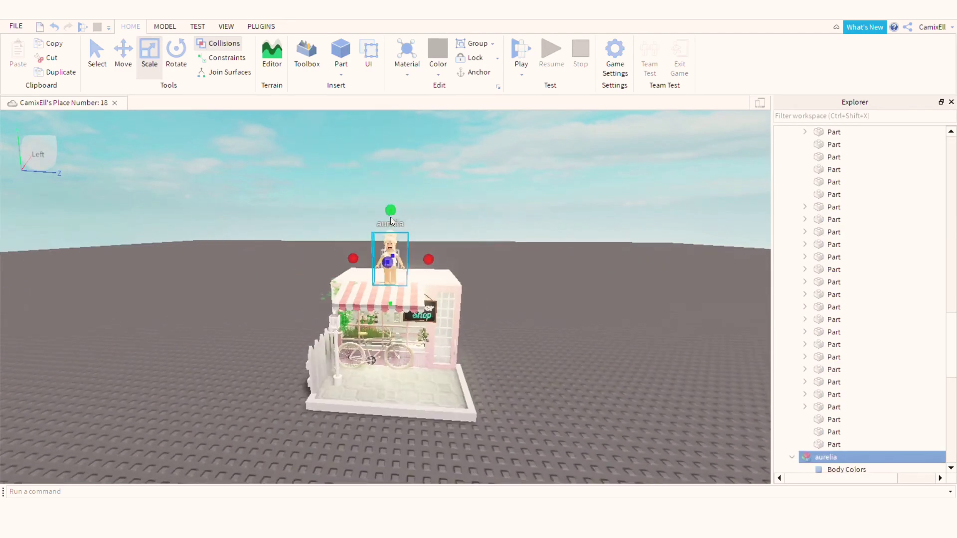
drag(409, 272, 255, 349)
key(f)
scroll(465, 164, down, 3)
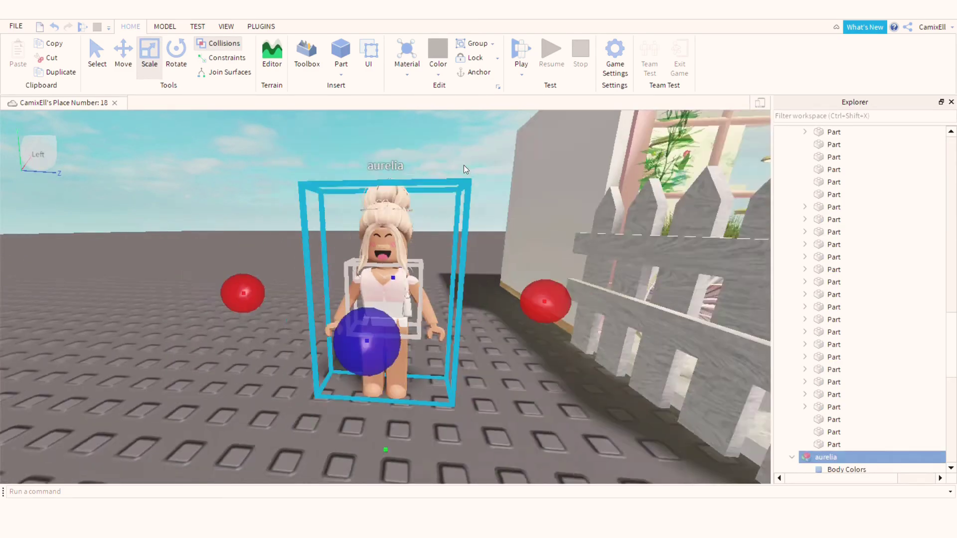
- Reposition the avatar inside the flower shop in front of the bicycle
click(403, 199)
click(97, 54)
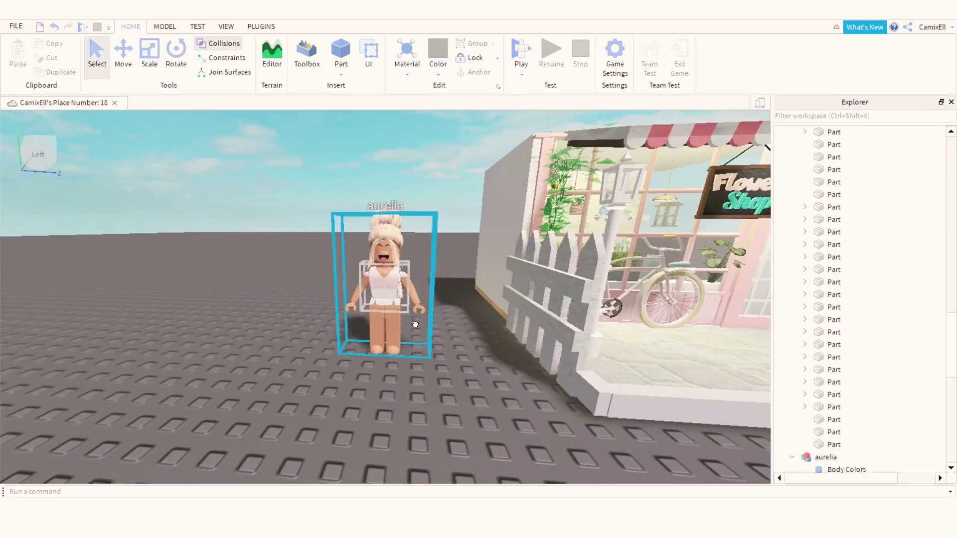
drag(384, 299, 665, 387)
key(f)
scroll(658, 464, down, 3)
drag(20, 409, 398, 371)
- Orbit to the shop front and zoom in on the avatar to check its placement
click(571, 290)
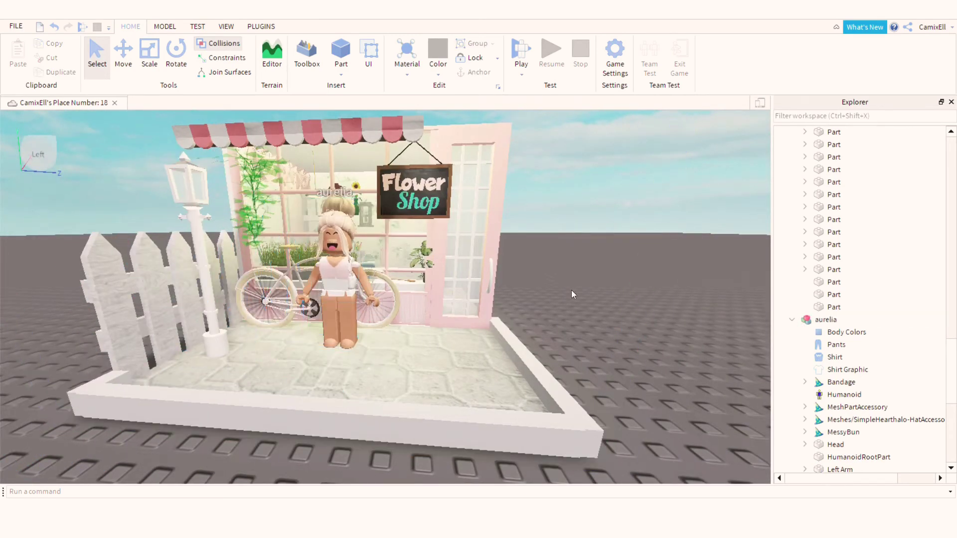
scroll(571, 290, up, 2)
right_drag(571, 290, 636, 203)
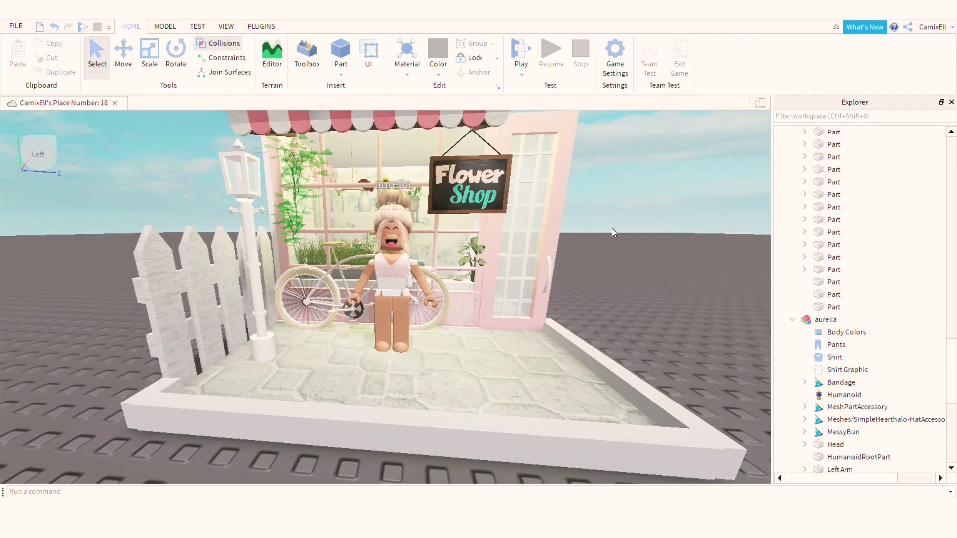
click(391, 305)
key(f)
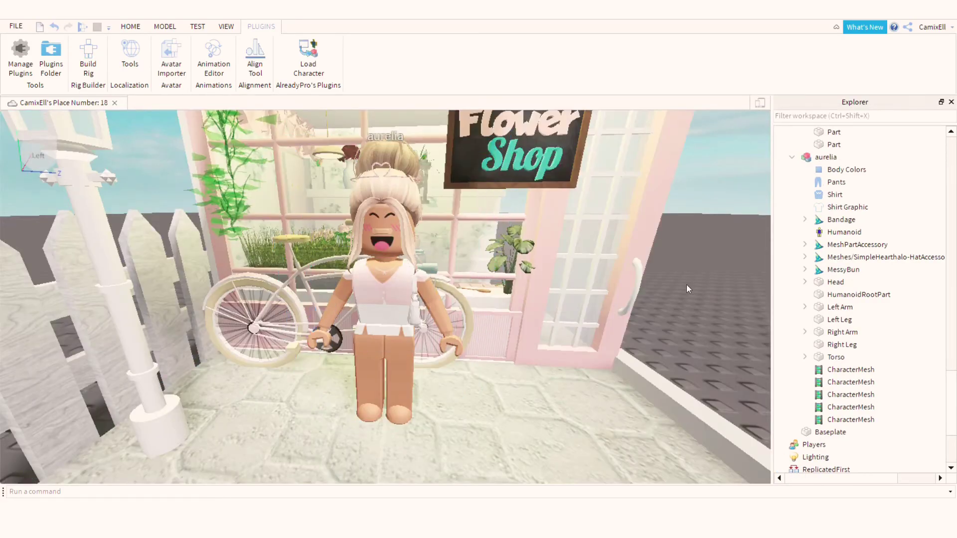
- Activate the Rotate tool from the Home tab and select the whole avatar model
click(130, 26)
click(167, 65)
click(384, 299)
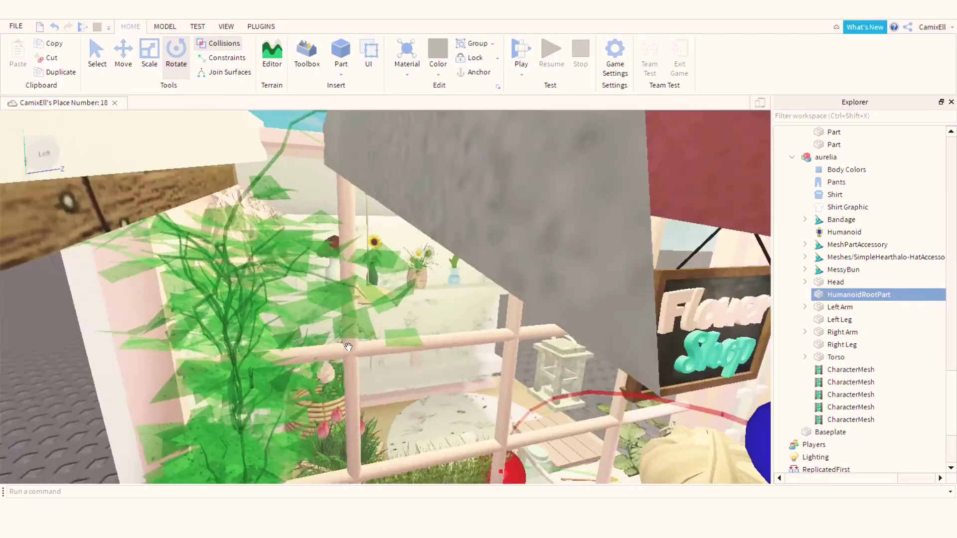
right_drag(351, 347, 210, 429)
click(209, 429)
key(f)
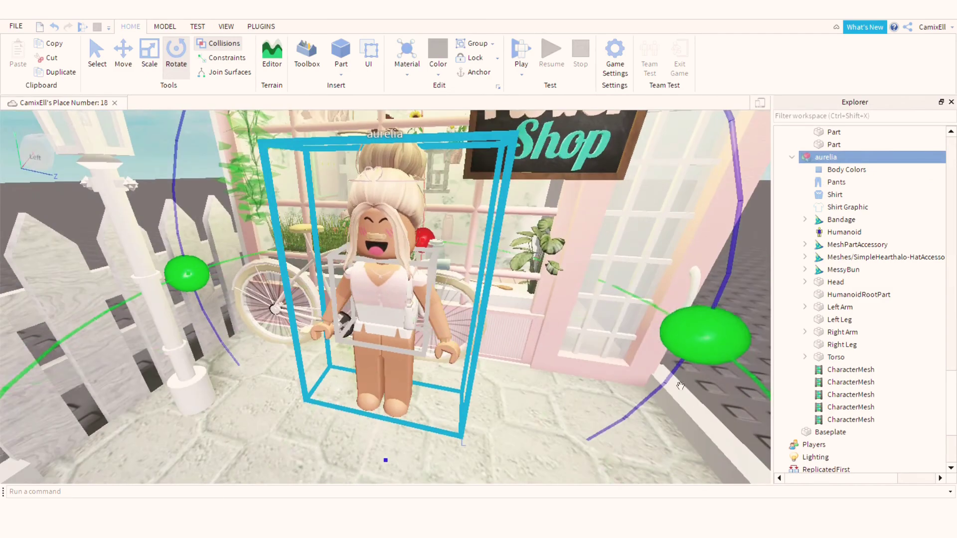
- Orbit around the avatar in the shop to view it from the front and above
scroll(570, 270, down, 5)
right_drag(570, 270, 498, 372)
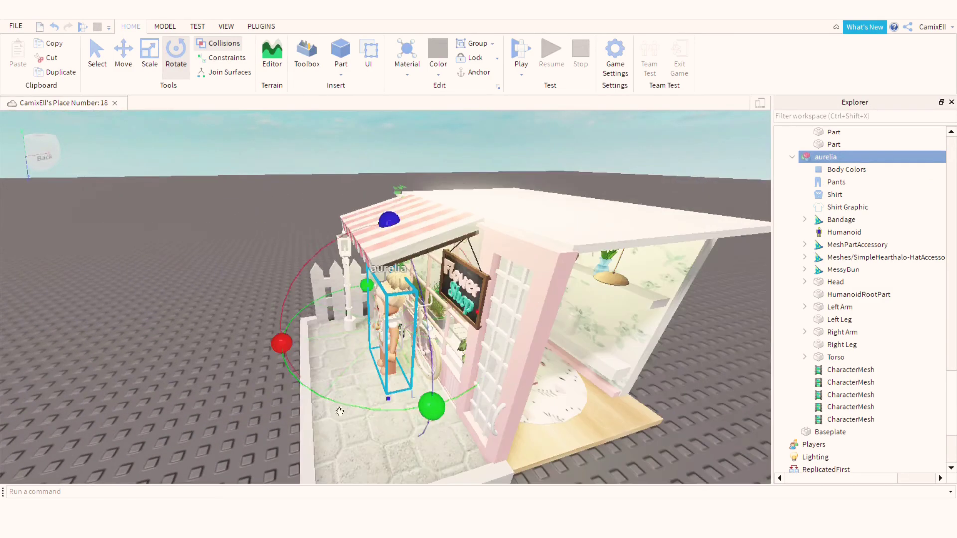
right_drag(340, 412, 246, 377)
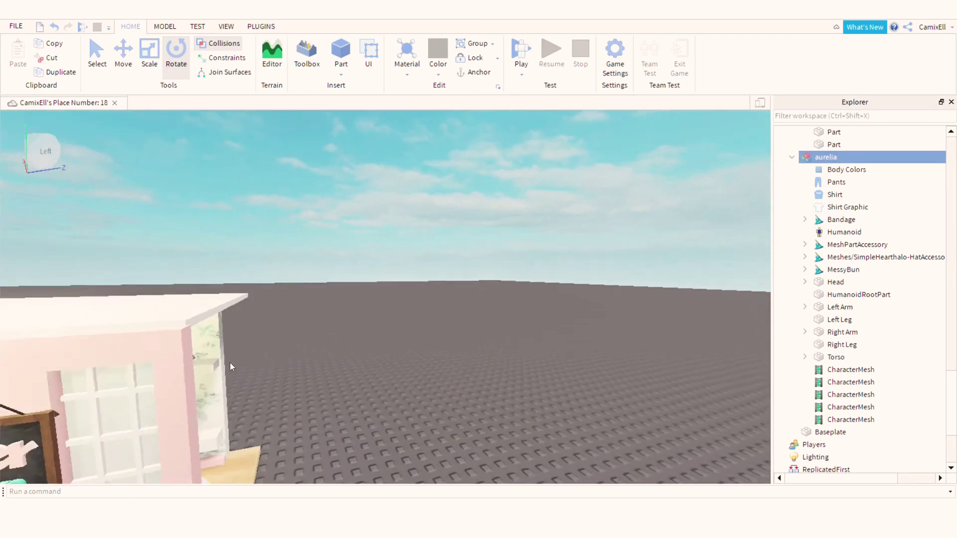
scroll(246, 377, down, 3)
key(f)
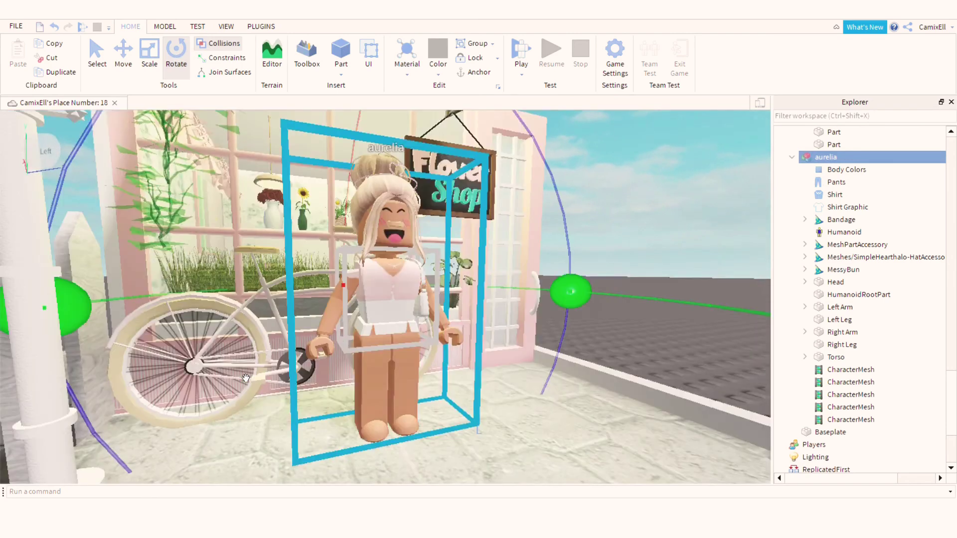
drag(63, 377, 62, 378)
right_drag(592, 405, 752, 380)
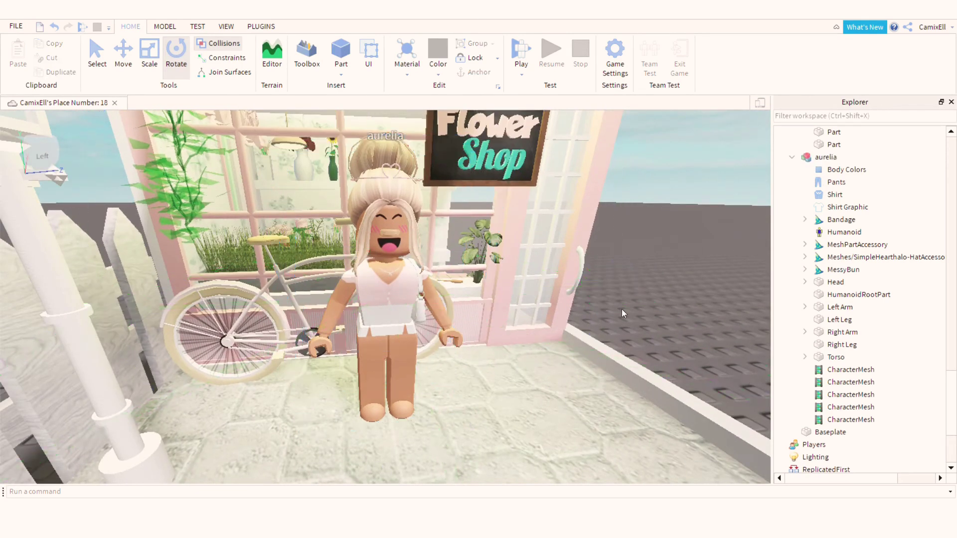
right_drag(751, 380, 613, 269)
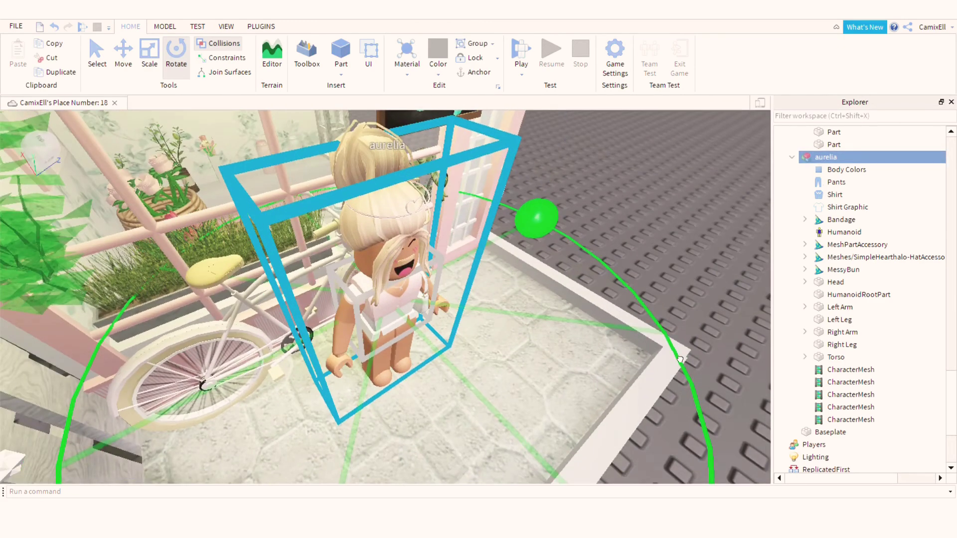
click(748, 279)
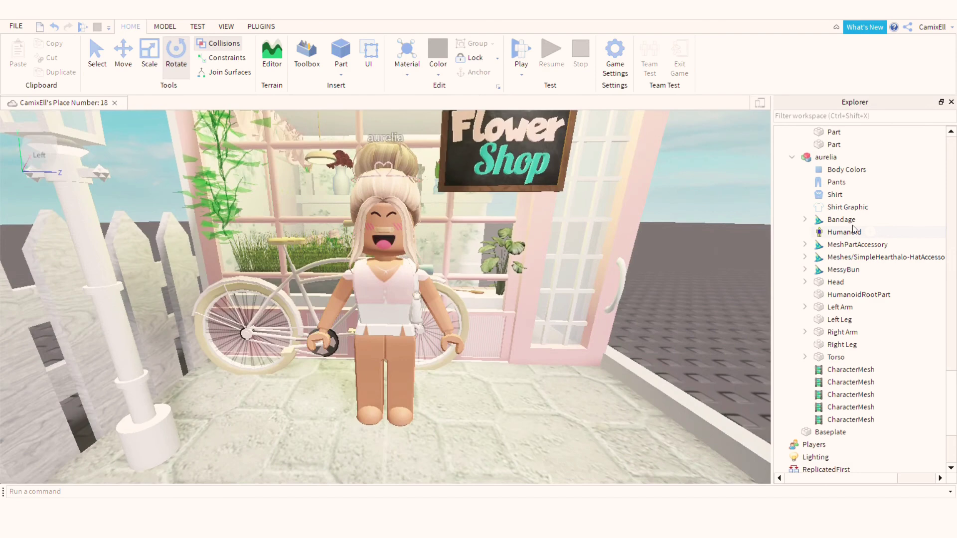
- Select the avatar's Right Arm in Explorer and rotate it upward
click(837, 182)
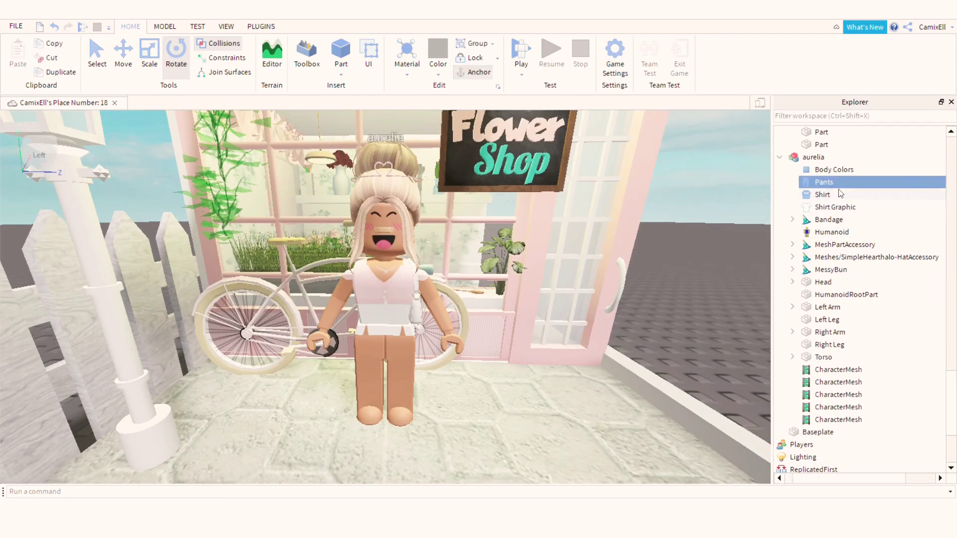
click(793, 220)
click(830, 344)
mouse_move(227, 384)
mouse_down()
mouse_move(302, 147)
mouse_move(304, 194)
mouse_up()
click(384, 299)
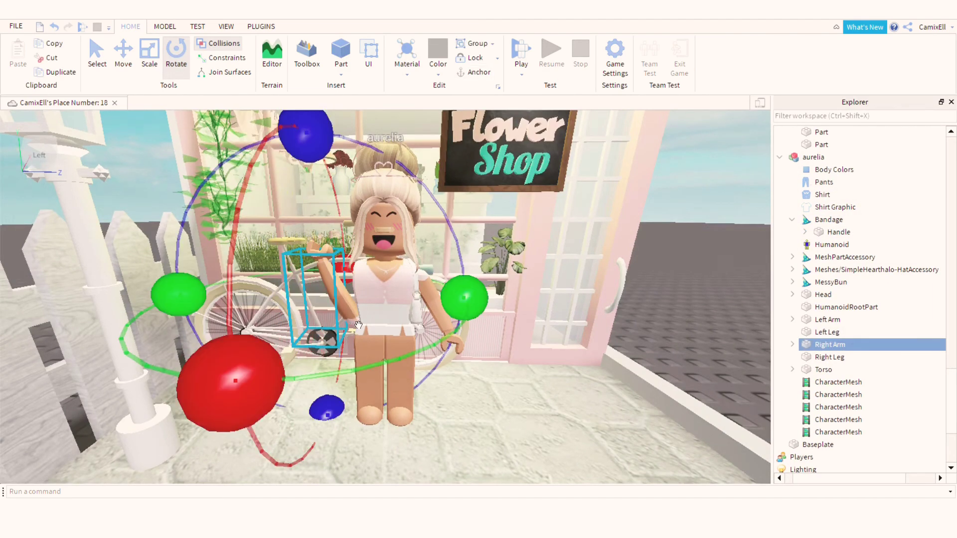
click(131, 69)
alt+click(319, 249)
mouse_move(319, 249)
right_down()
mouse_move(328, 230)
mouse_move(558, 232)
right_up()
click(324, 205)
- Bend the Right Arm forward and tilt it up into a waving pose
key(ctrl+1)
click(345, 253)
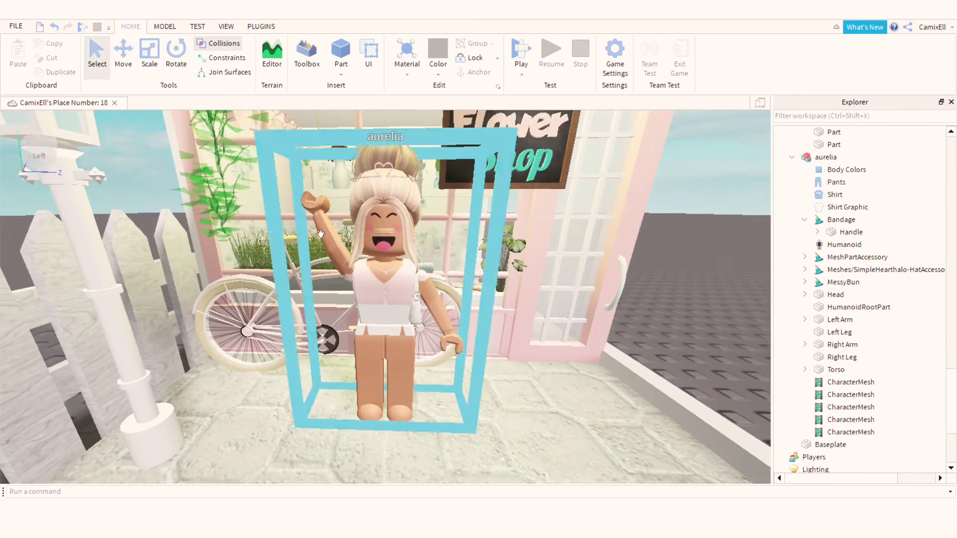
click(843, 345)
key(ctrl+4)
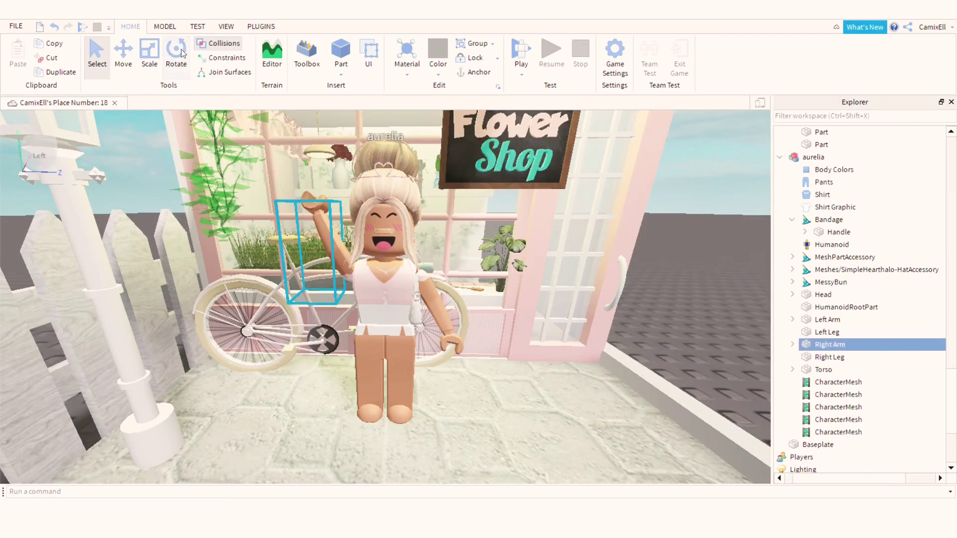
drag(266, 313, 182, 303)
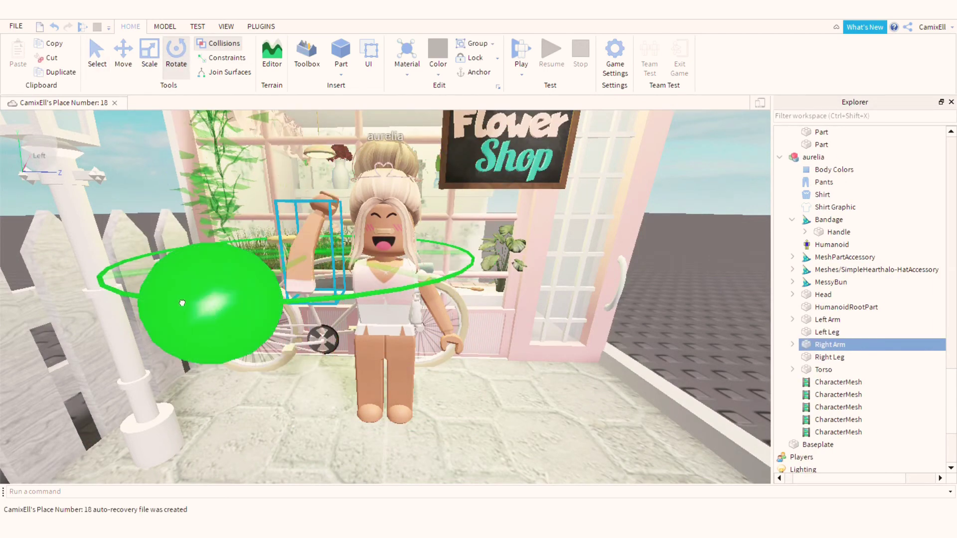
right_drag(436, 296, 362, 429)
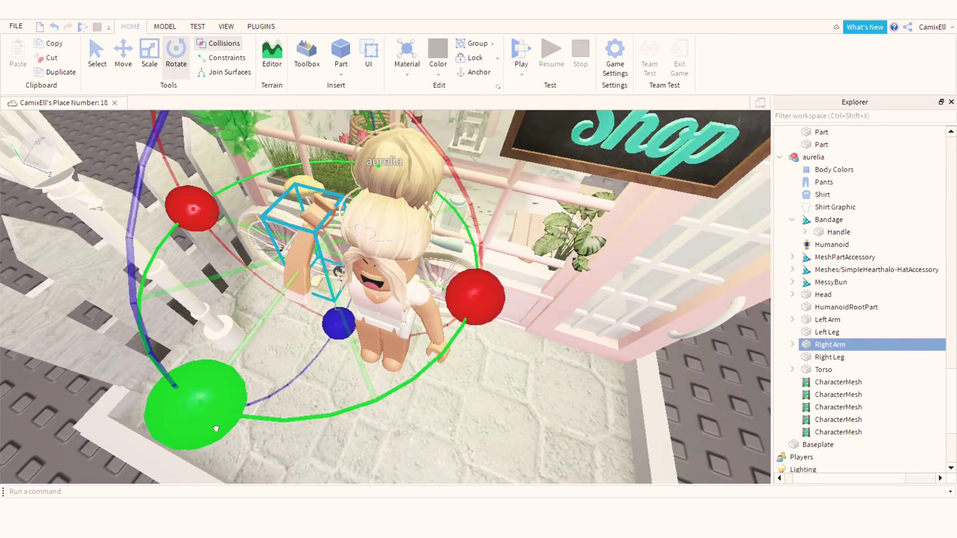
right_drag(433, 403, 508, 235)
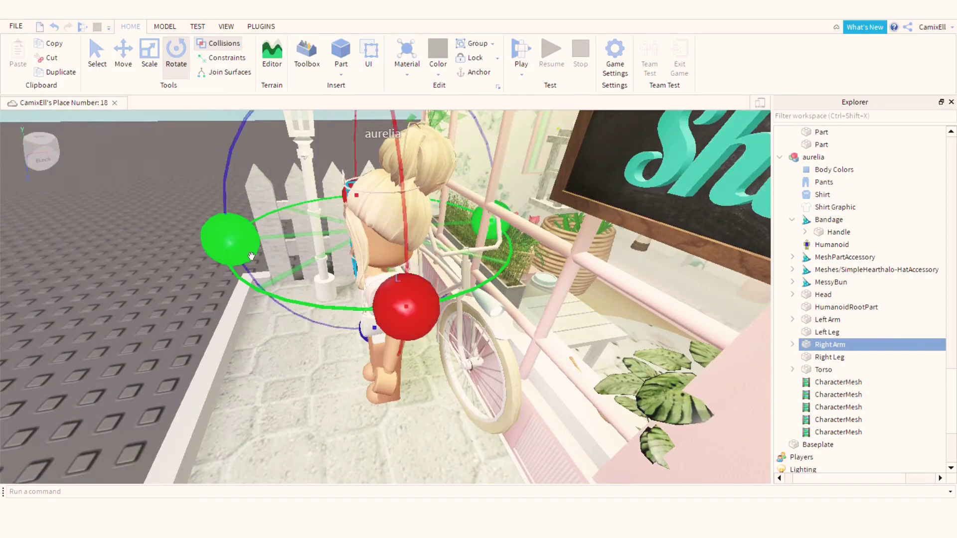
right_drag(508, 235, 250, 257)
drag(207, 364, 150, 224)
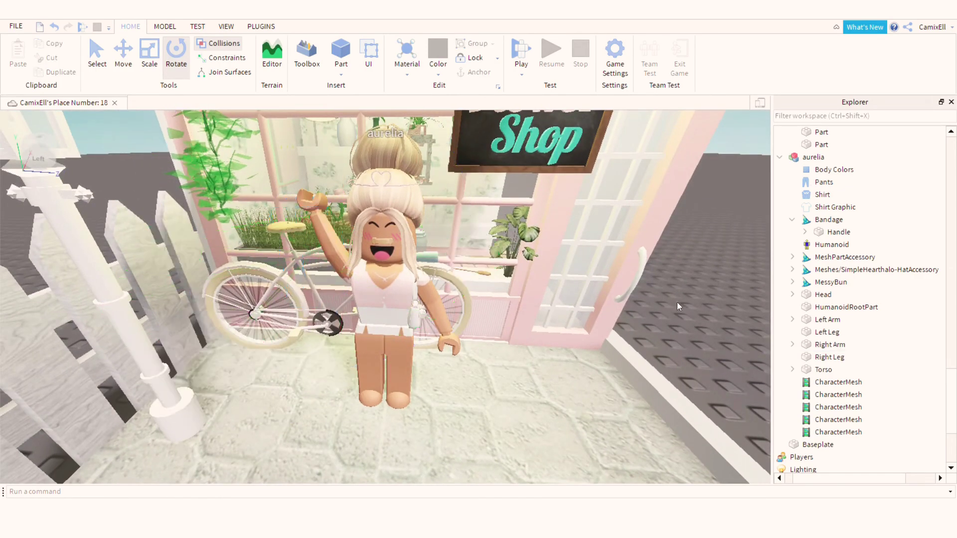
right_drag(150, 225, 677, 306)
- Check the legs and shop, then select the whole character model
click(384, 299)
right_drag(384, 300, 499, 299)
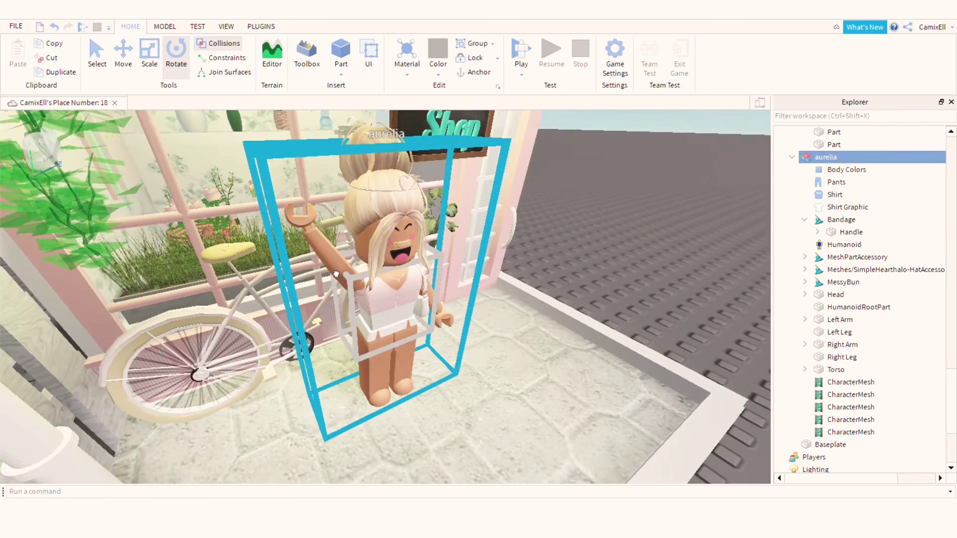
click(842, 358)
key(f)
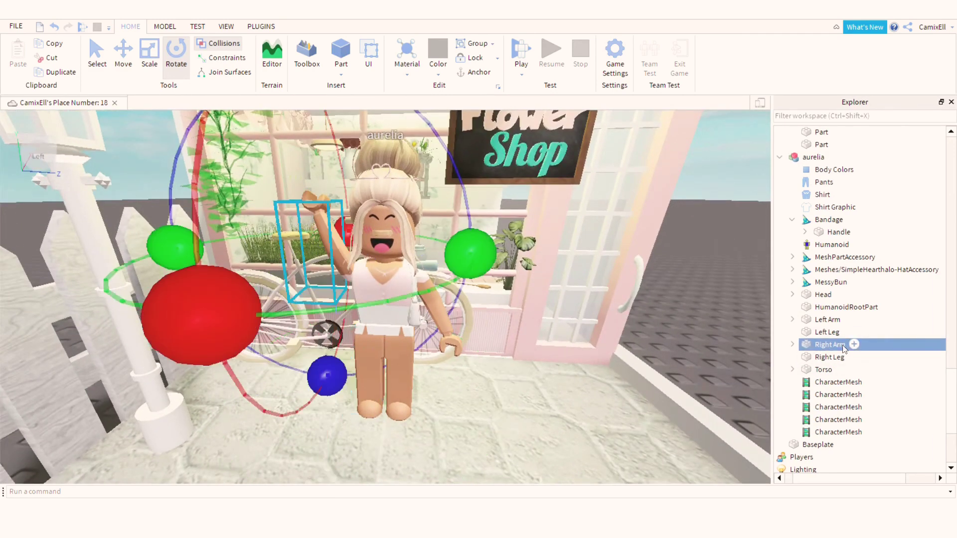
click(841, 332)
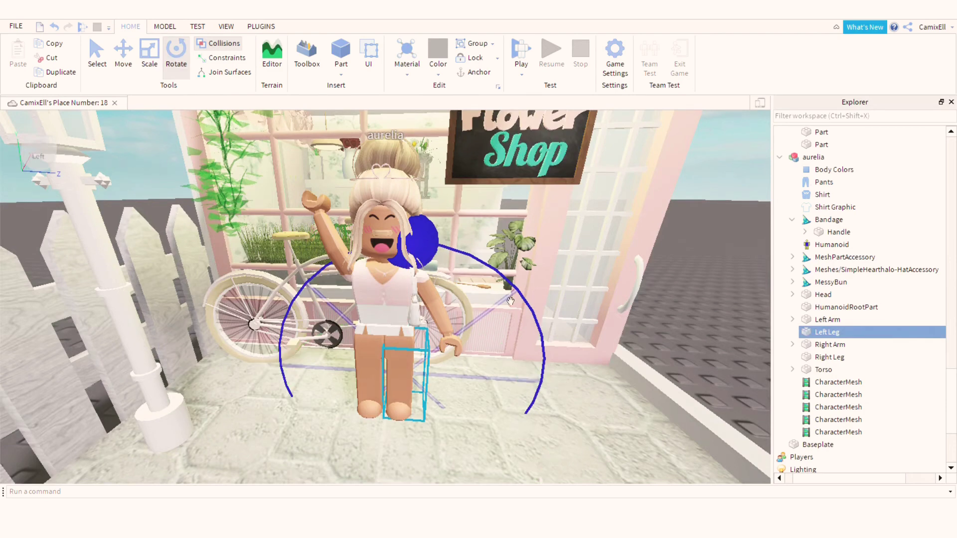
click(560, 381)
click(301, 143)
click(105, 75)
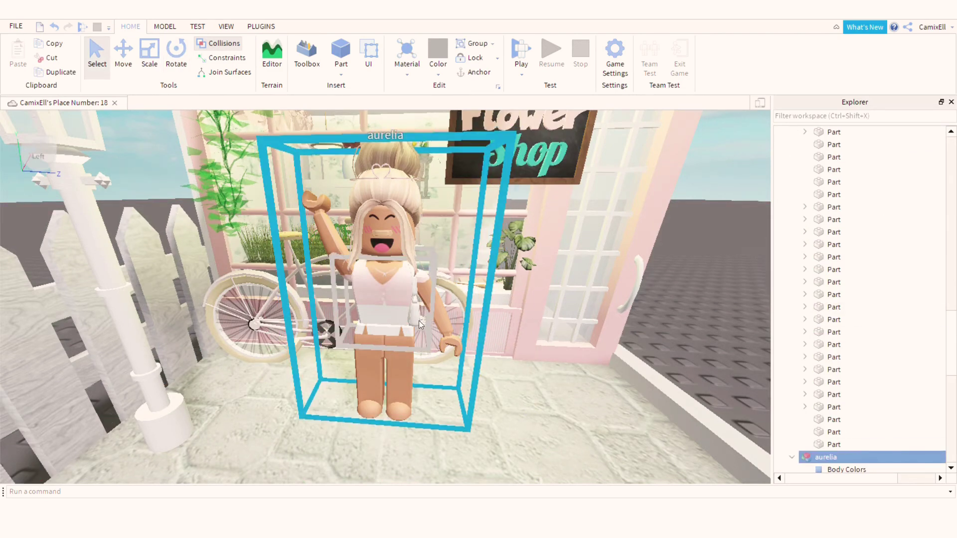
- Expand the character's parts and select its Left Leg with the Rotate tool
key(Escape)
scroll(956, 399, down, 5)
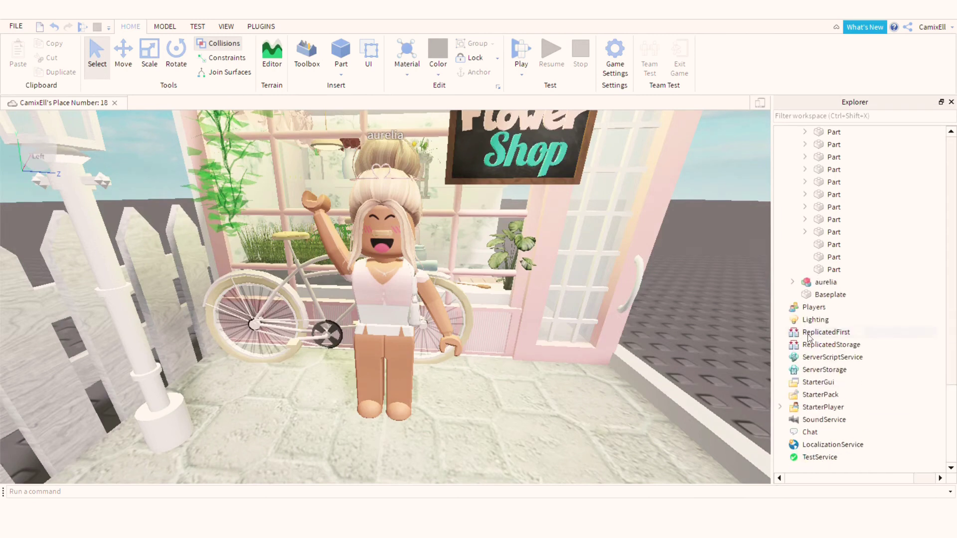
click(793, 282)
click(868, 459)
key(ctrl+4)
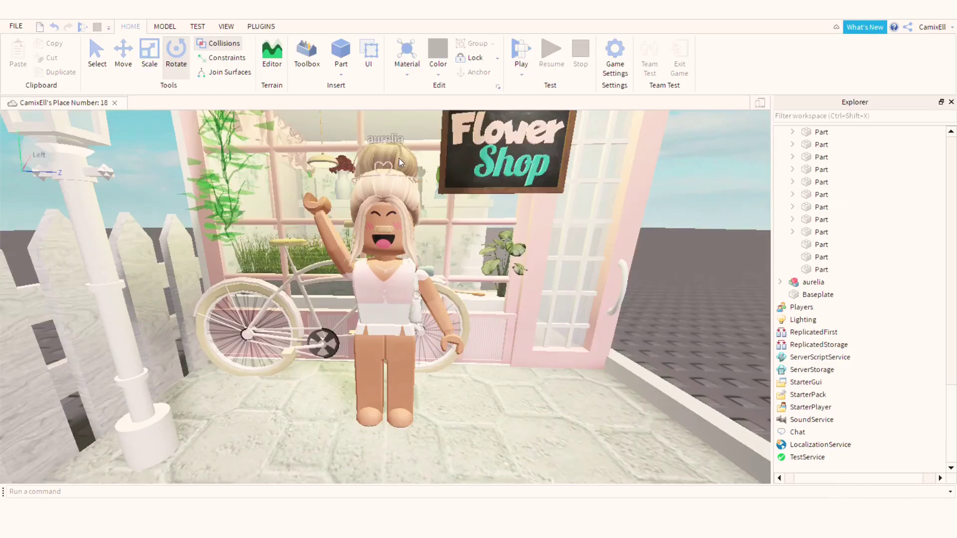
- Collapse the Flower shop and Workspace in Explorer and select the Lighting service
drag(946, 392, 950, 146)
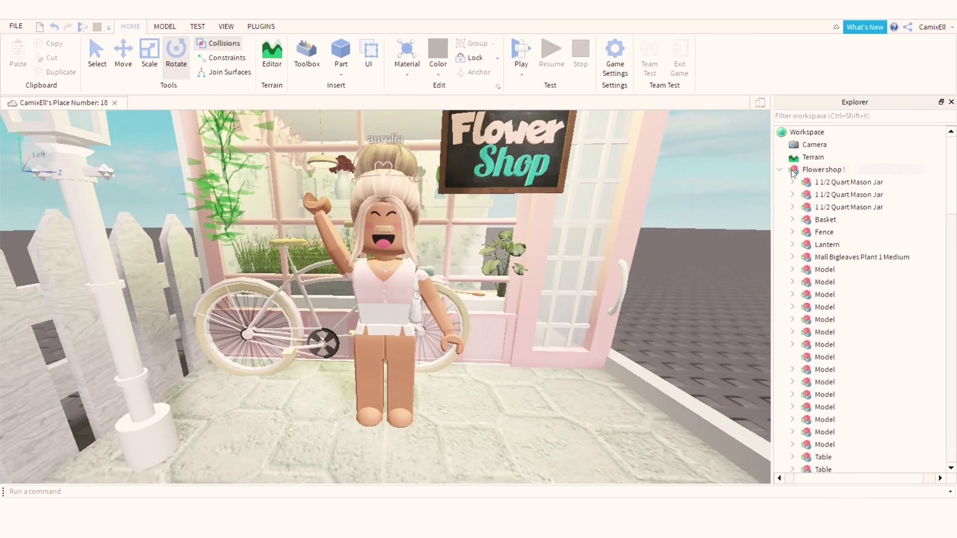
click(781, 170)
click(781, 133)
click(803, 158)
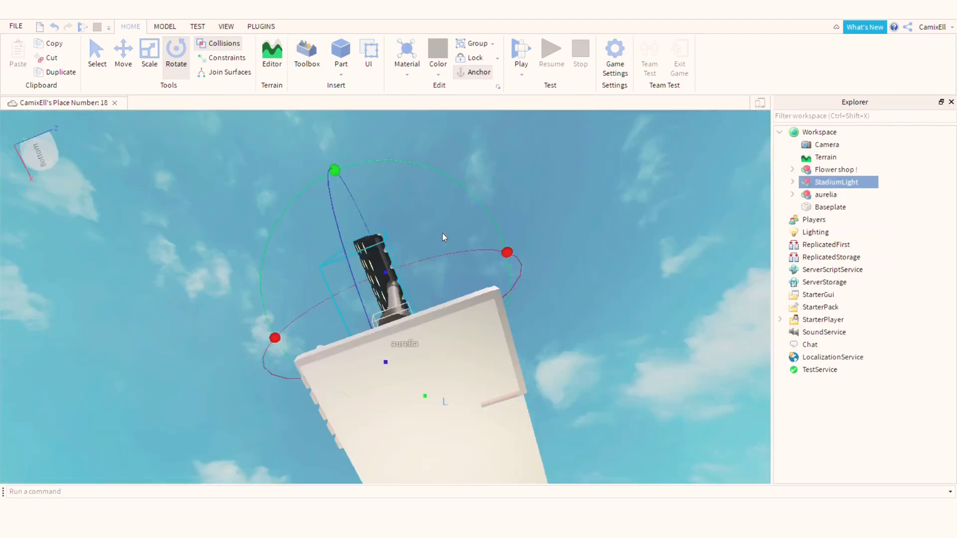
- Move the StadiumLight down beside the flower shop and rotate it upright
click(40, 151)
key(ctrl+1)
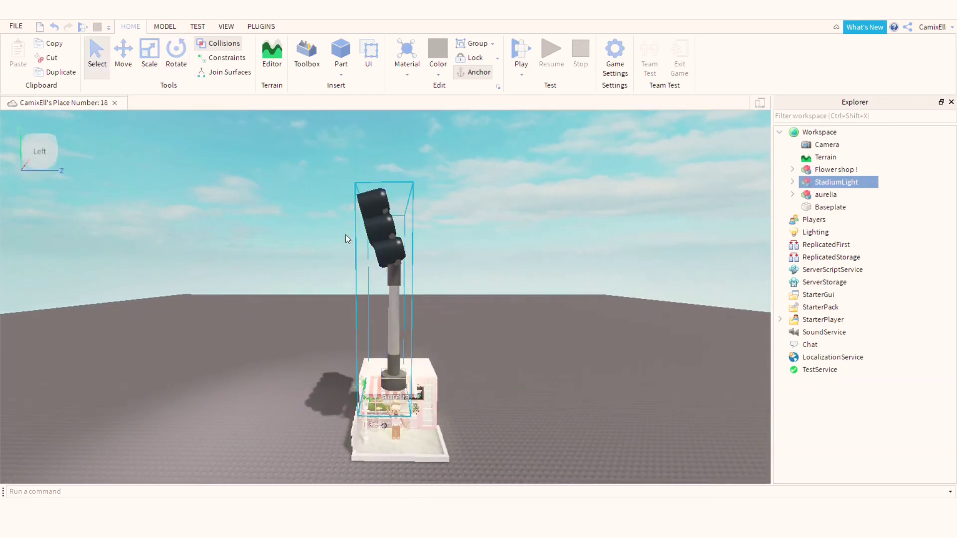
right_drag(346, 235, 312, 363)
drag(312, 364, 310, 439)
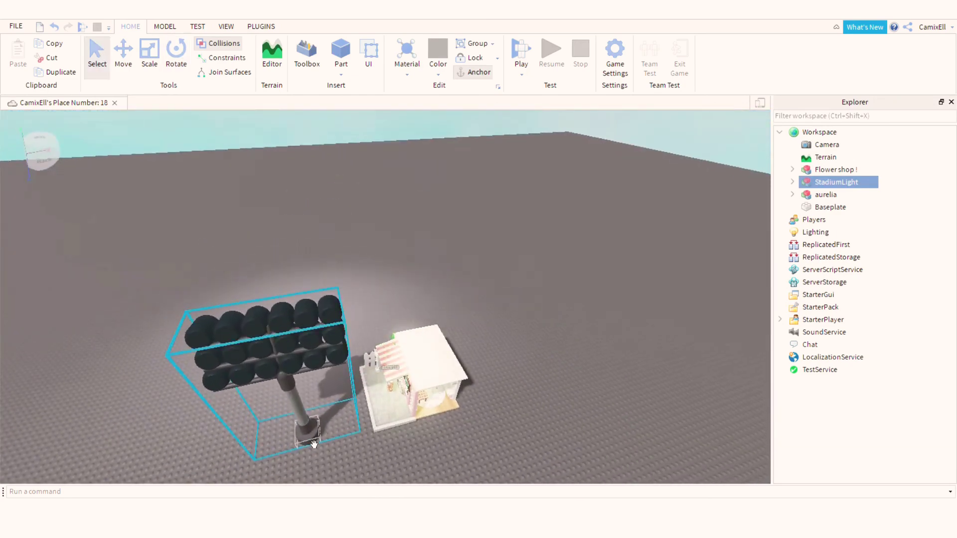
key(ctrl+4)
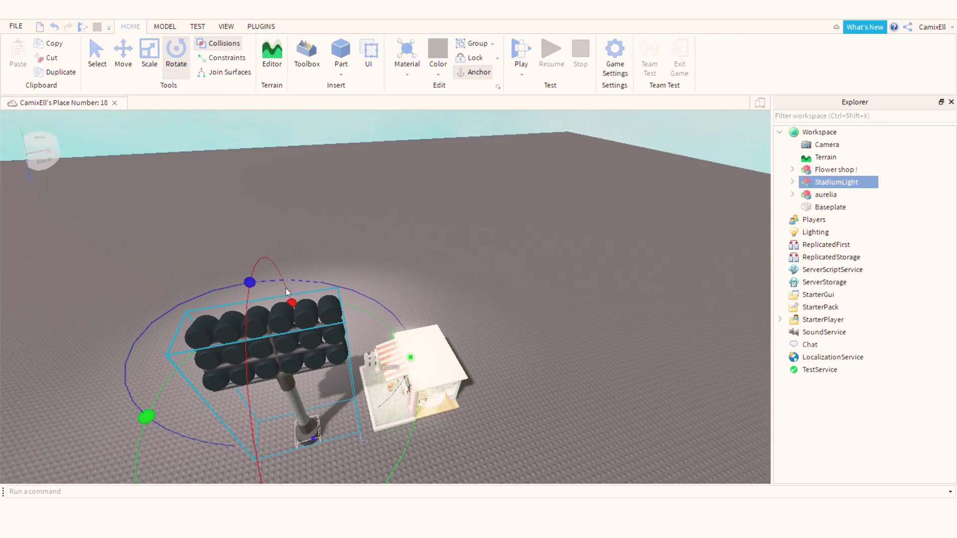
mouse_move(412, 368)
right_down()
mouse_move(302, 304)
mouse_move(609, 342)
right_up()
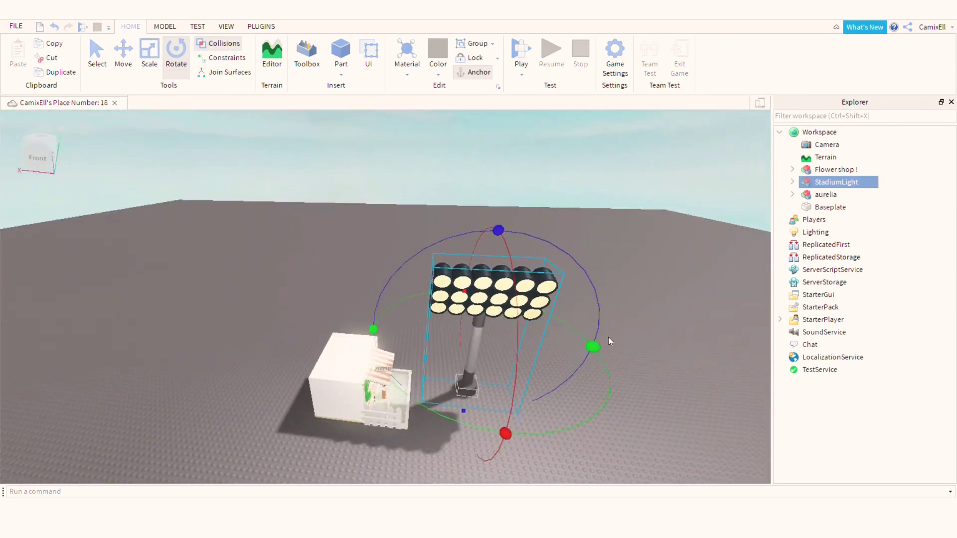
drag(609, 342, 618, 427)
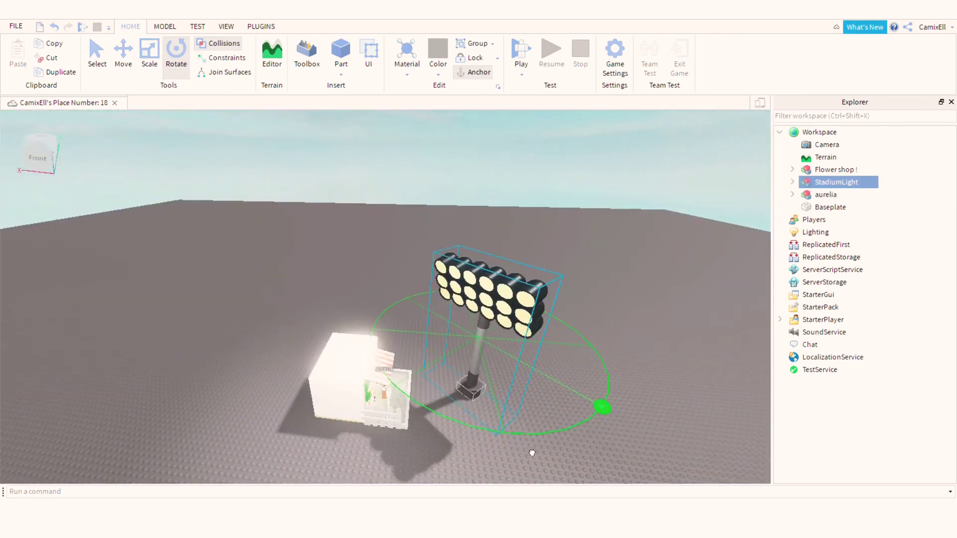
drag(532, 452, 501, 429)
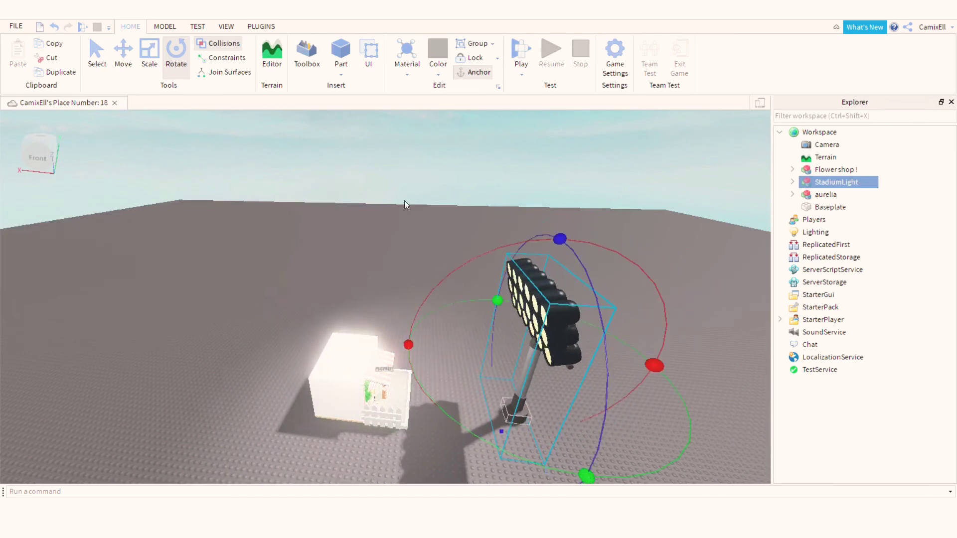
- Tilt the StadiumLight's lamps toward the flower shop
click(142, 55)
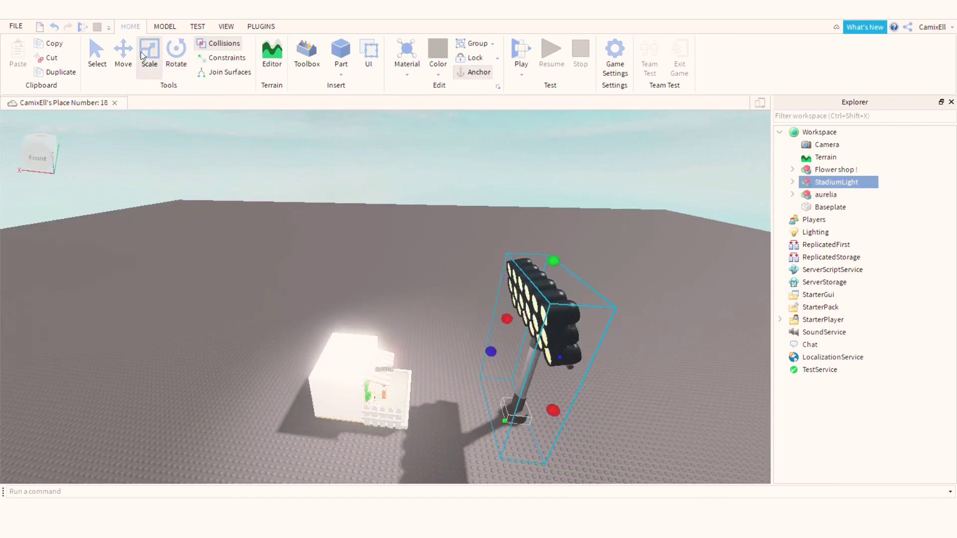
drag(548, 264, 548, 264)
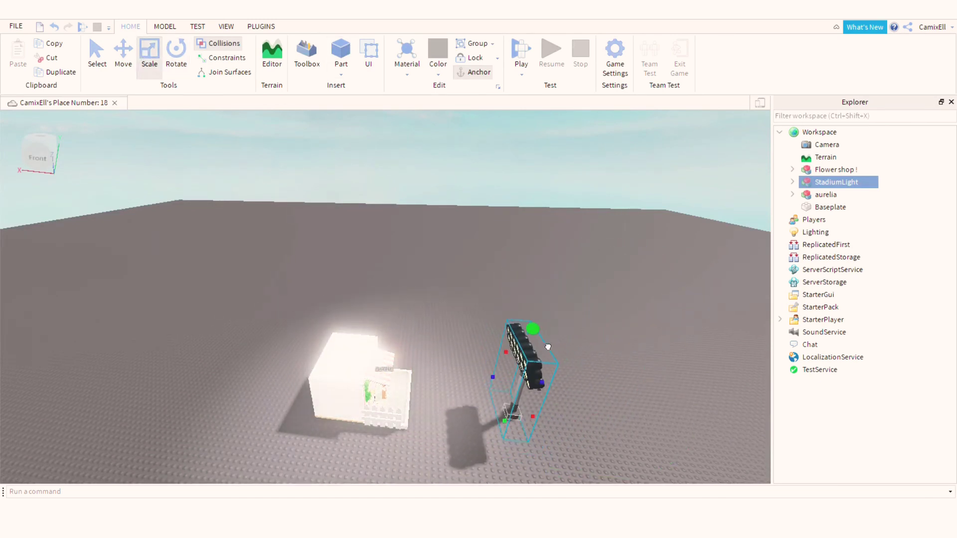
key(ctrl+4)
key(ctrl+2)
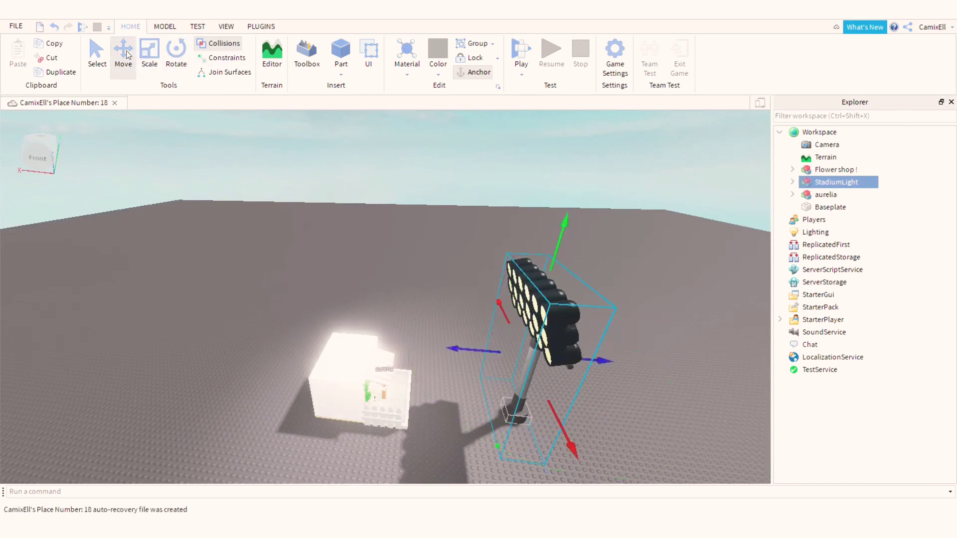
key(f)
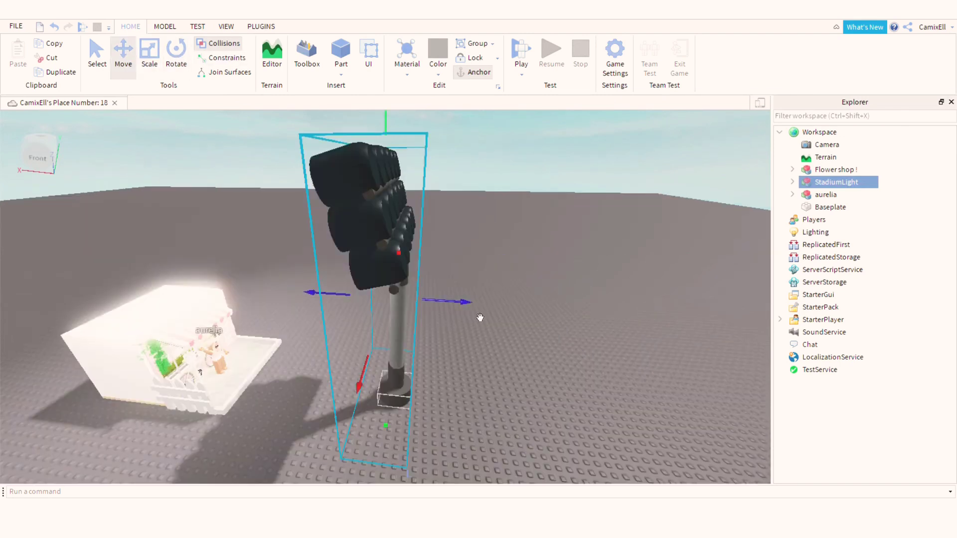
right_drag(481, 317, 538, 306)
scroll(593, 337, up, 5)
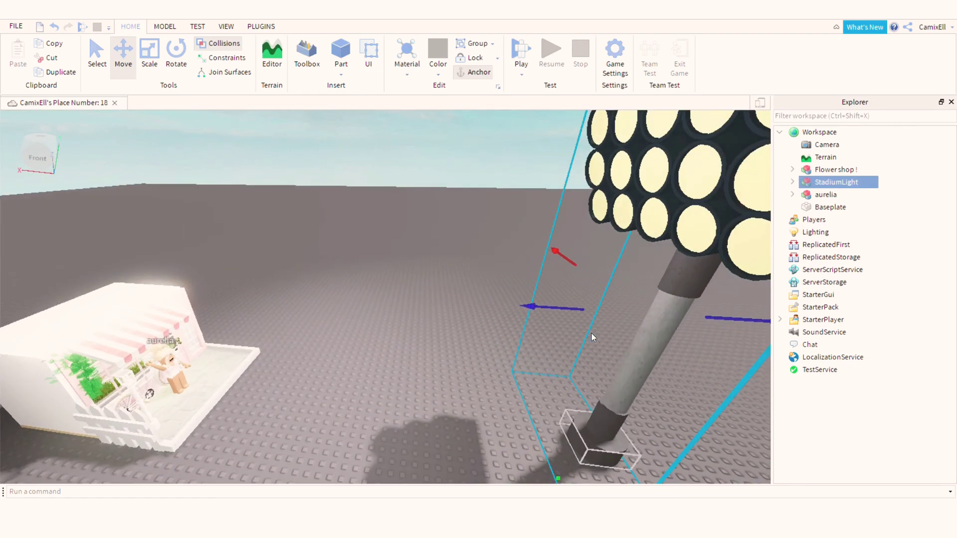
scroll(594, 338, down, 5)
drag(554, 205, 558, 152)
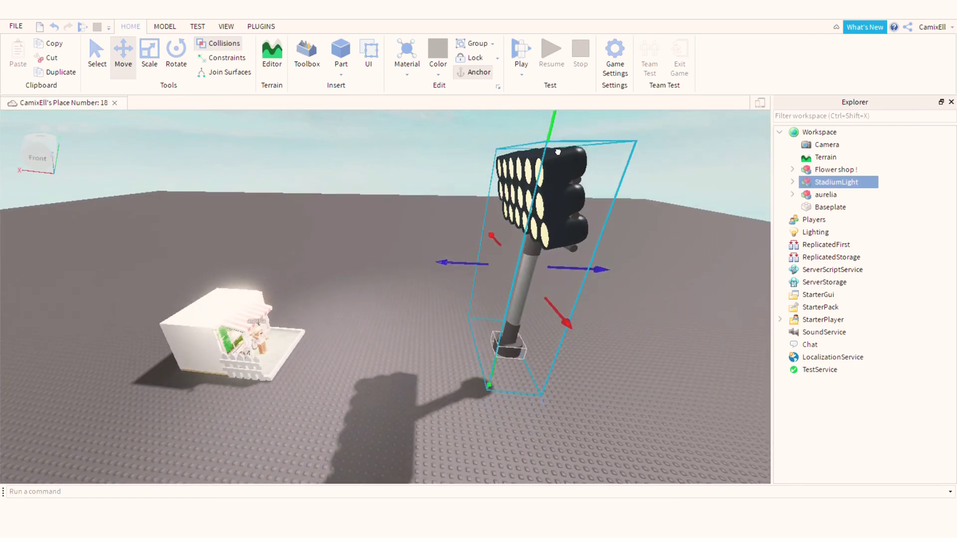
click(269, 346)
key(f)
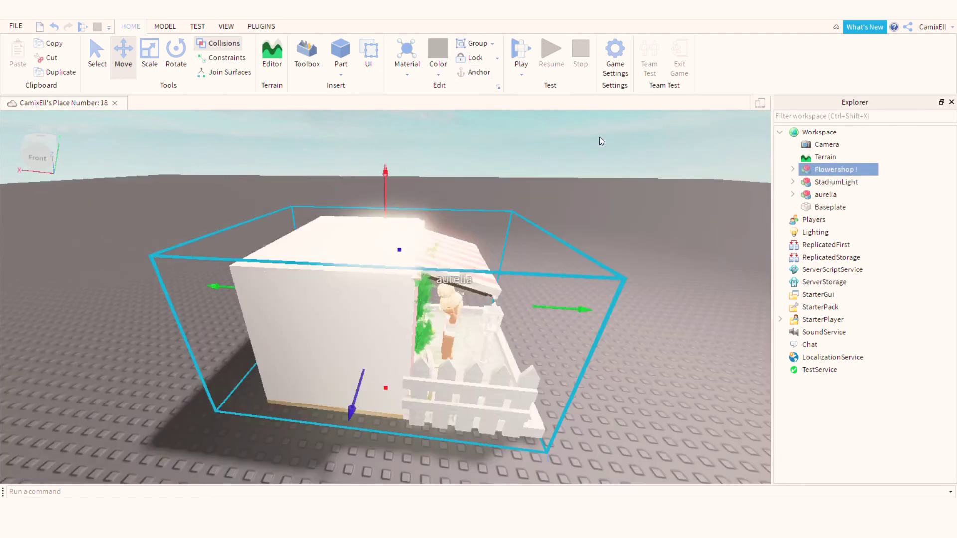
click(602, 142)
right_drag(602, 142, 602, 142)
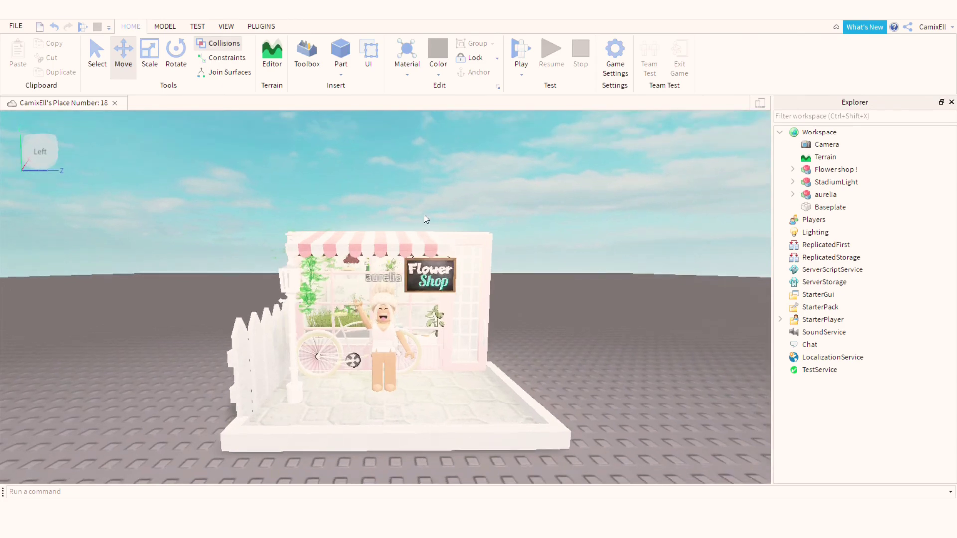
right_drag(425, 220, 422, 207)
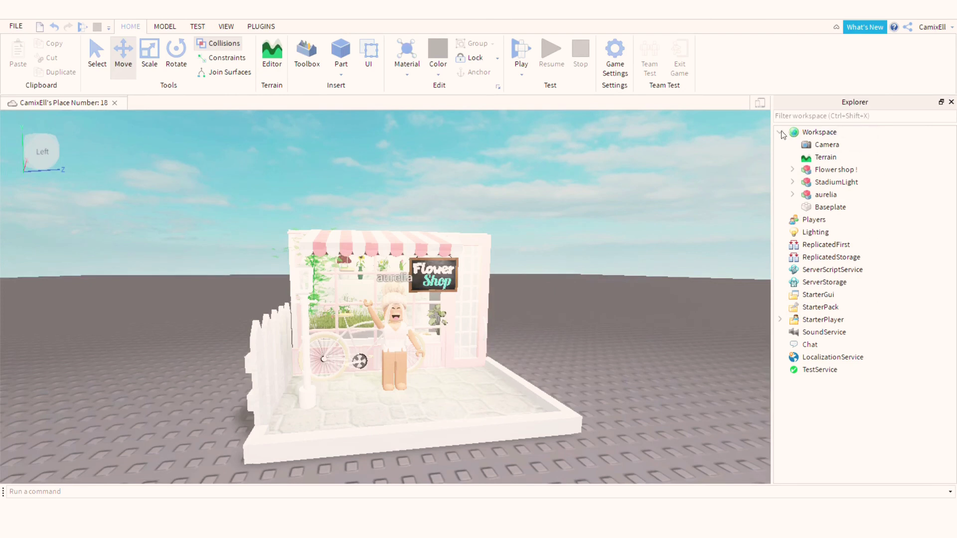
click(831, 207)
- Delete the Baseplate and clear the selection around the Flower shop
key(Delete)
click(483, 318)
click(100, 59)
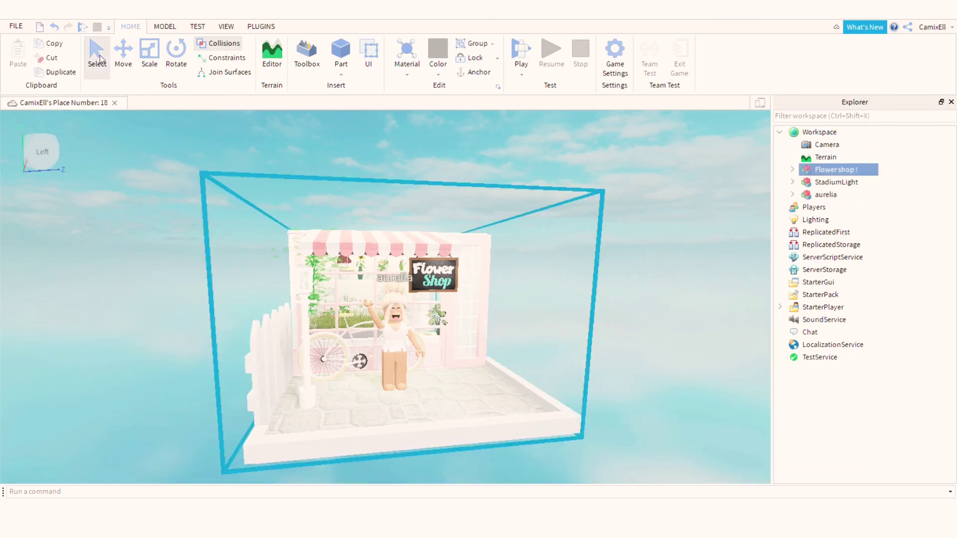
click(519, 342)
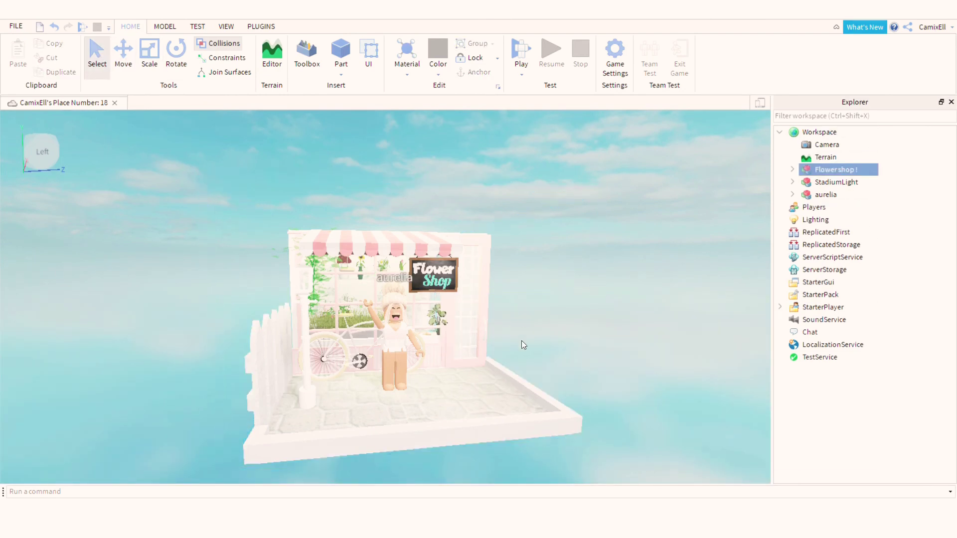
- Focus the view on the aurelia avatar to check it floating inside the shop
click(411, 357)
key(f)
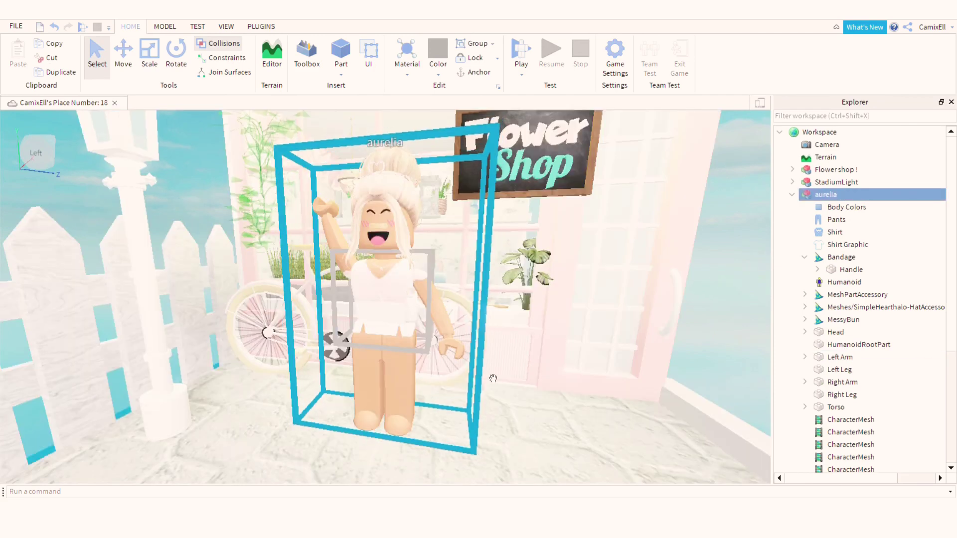
click(493, 378)
scroll(707, 318, down, 10)
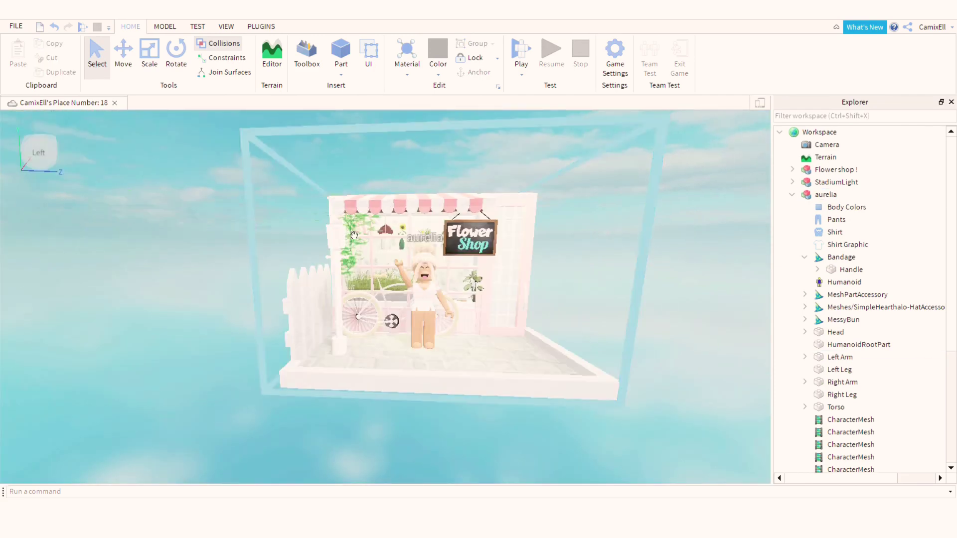